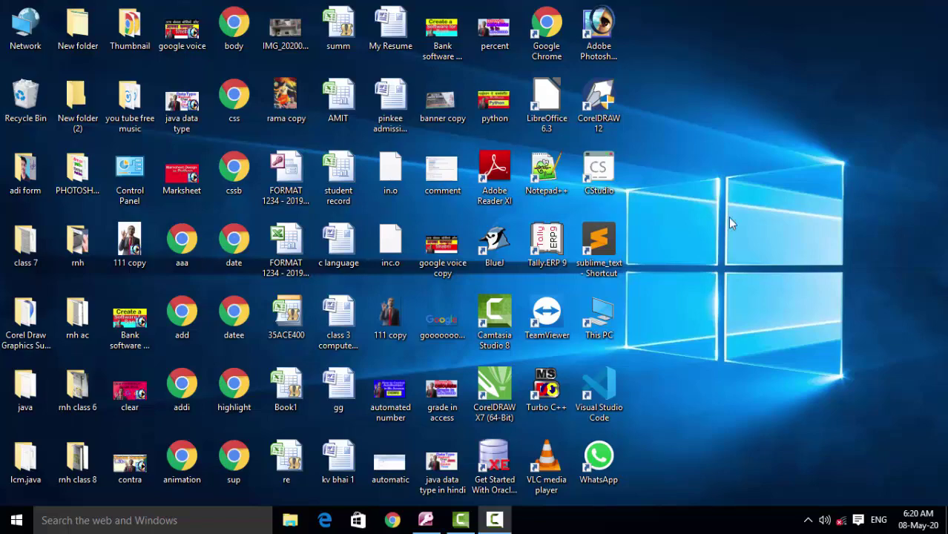
# Step: Refresh the desktop and return to the Database226 database showing Query1's customer rows
pyautogui.rightClick(685, 43)
pyautogui.rightClick(717, 78)
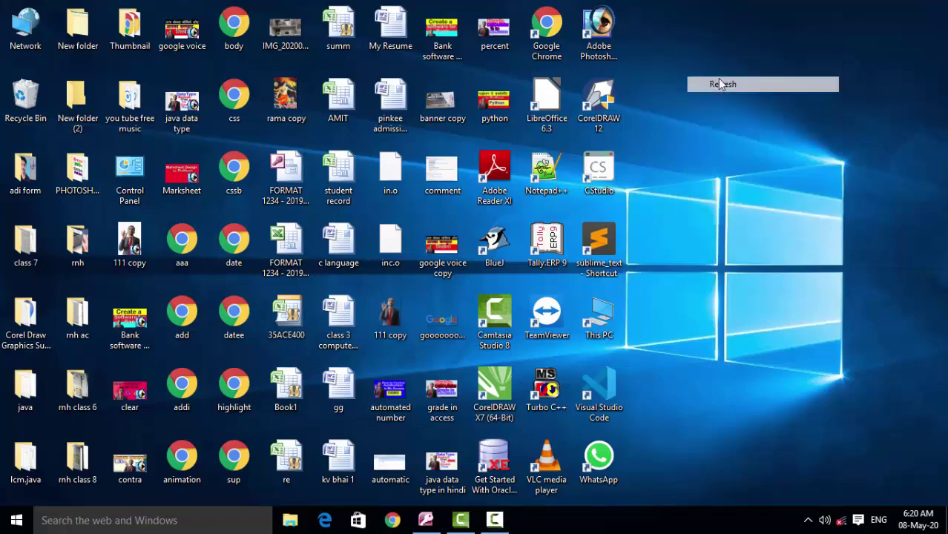
pyautogui.click(756, 119)
pyautogui.rightClick(735, 122)
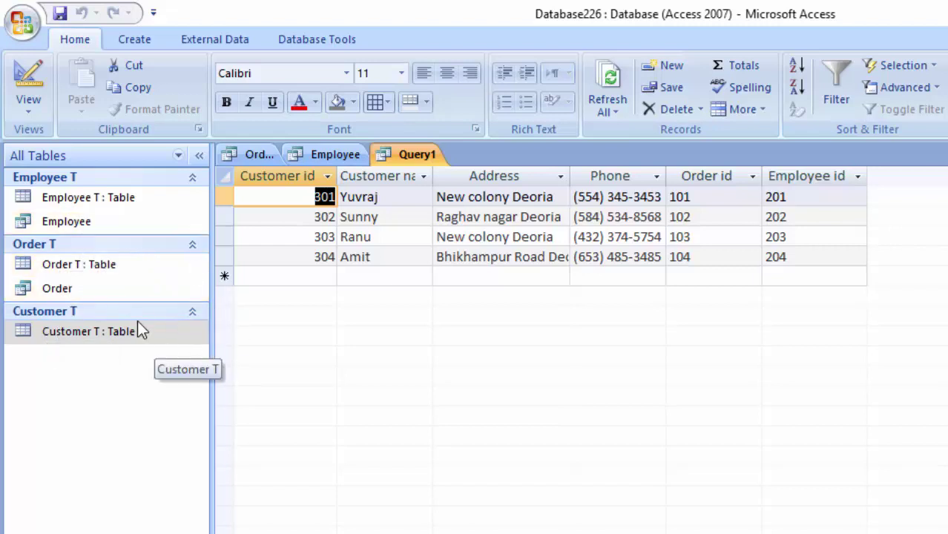
# Step: Open the Order and Employee forms and the Customer T table from the navigation pane
pyautogui.click(136, 39)
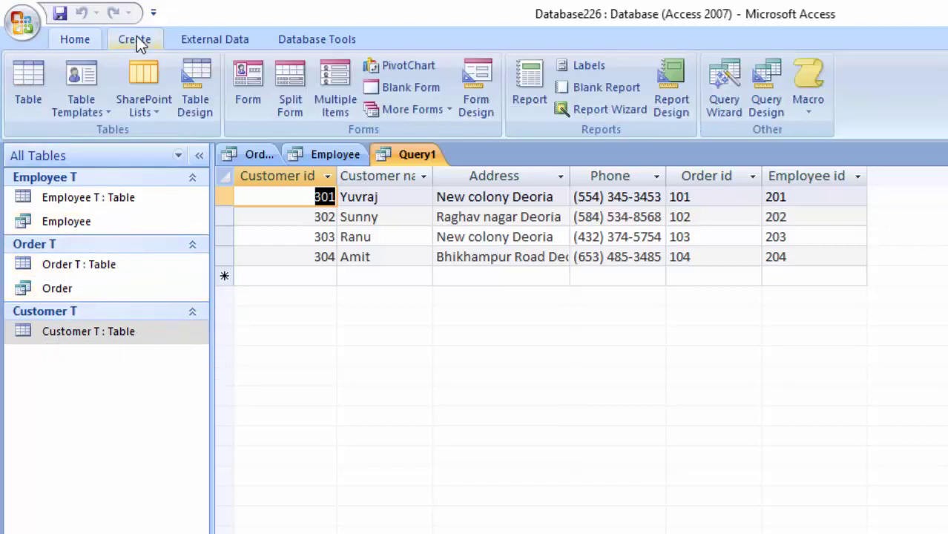
pyautogui.doubleClick(98, 287)
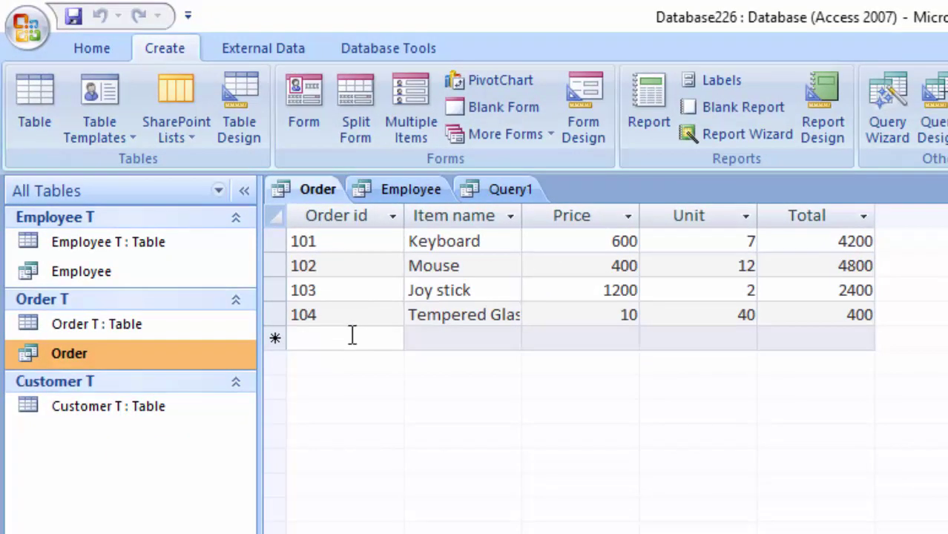
pyautogui.doubleClick(113, 270)
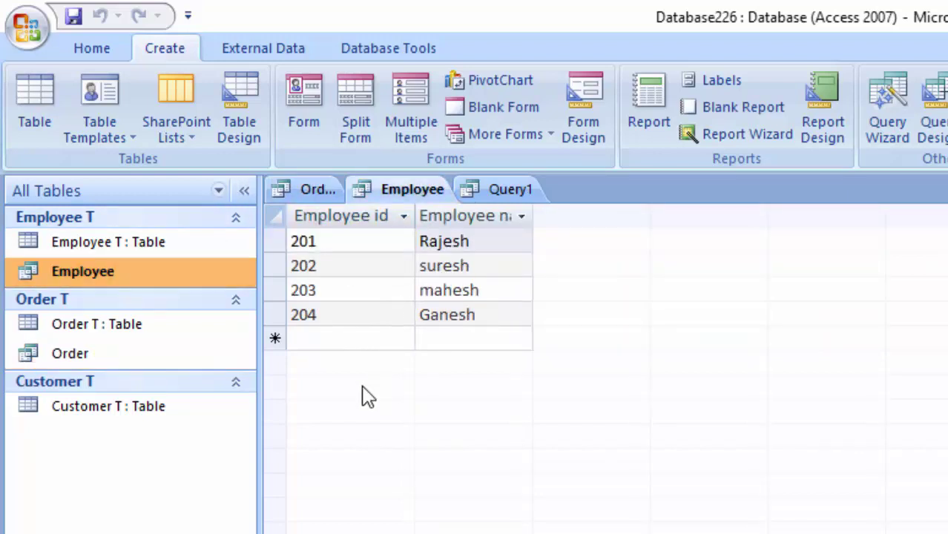
pyautogui.doubleClick(102, 414)
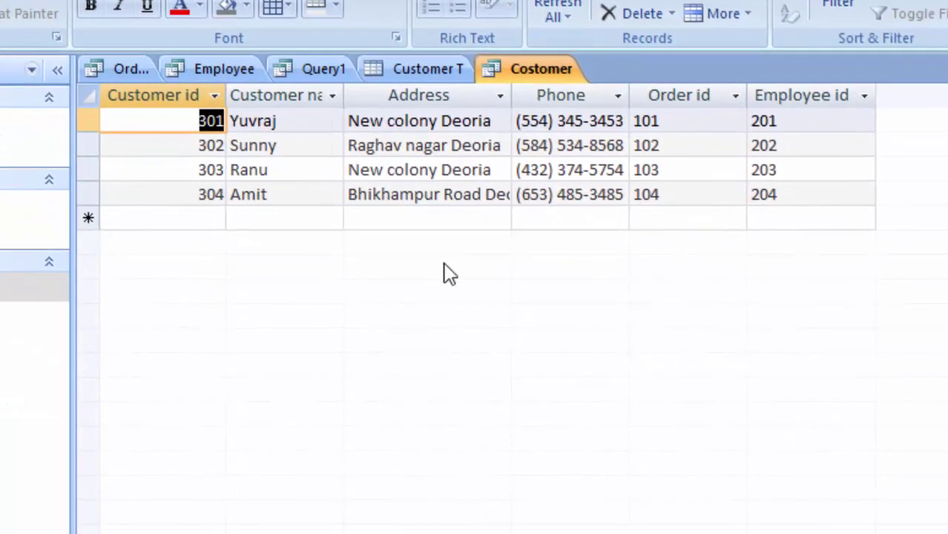
# Step: Close the Costomer query, rename it to 'customer', and close the Customer T table
pyautogui.rightClick(523, 80)
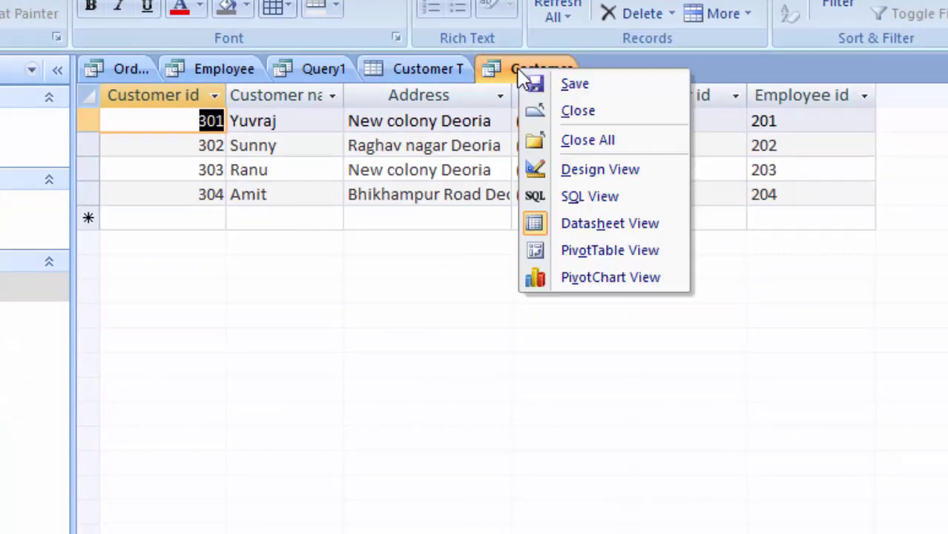
pyautogui.click(545, 108)
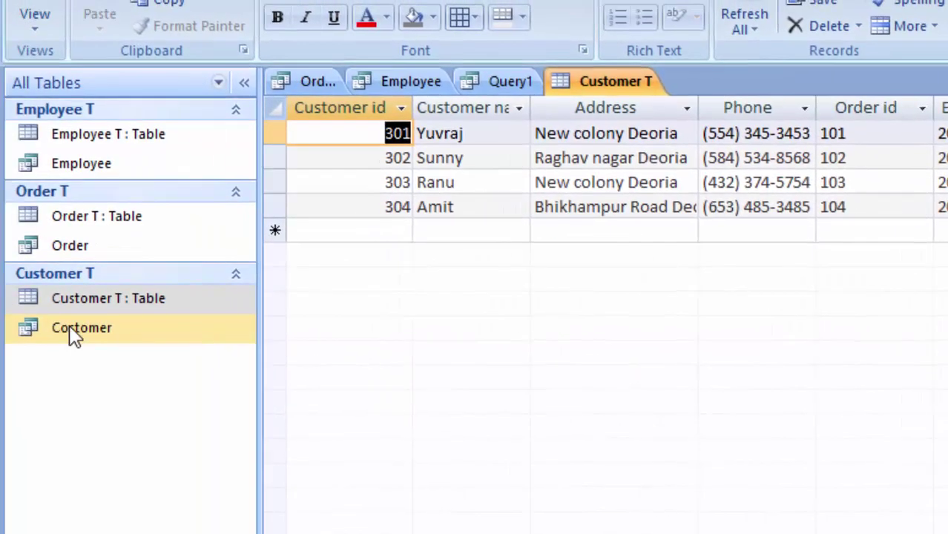
pyautogui.rightClick(68, 326)
pyautogui.click(136, 448)
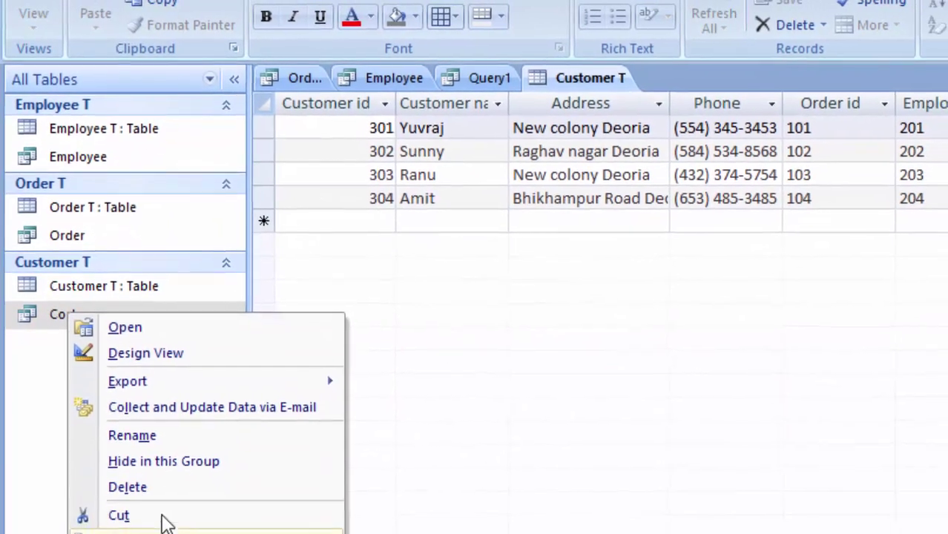
pyautogui.write('c')
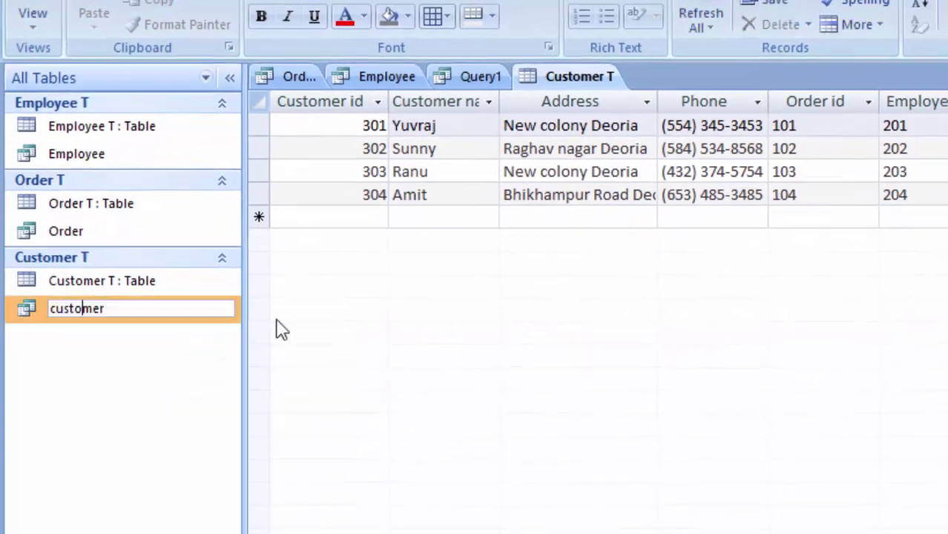
pyautogui.press('Return')
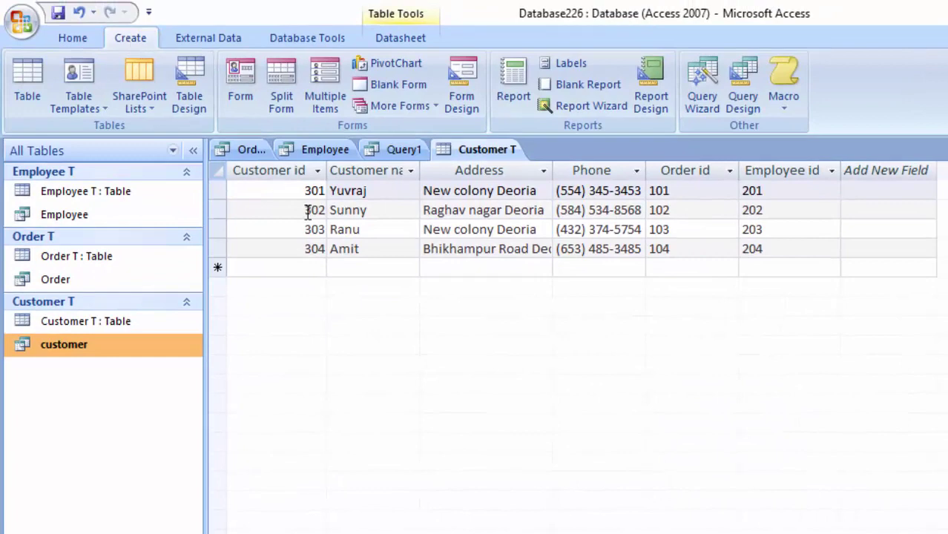
pyautogui.rightClick(465, 147)
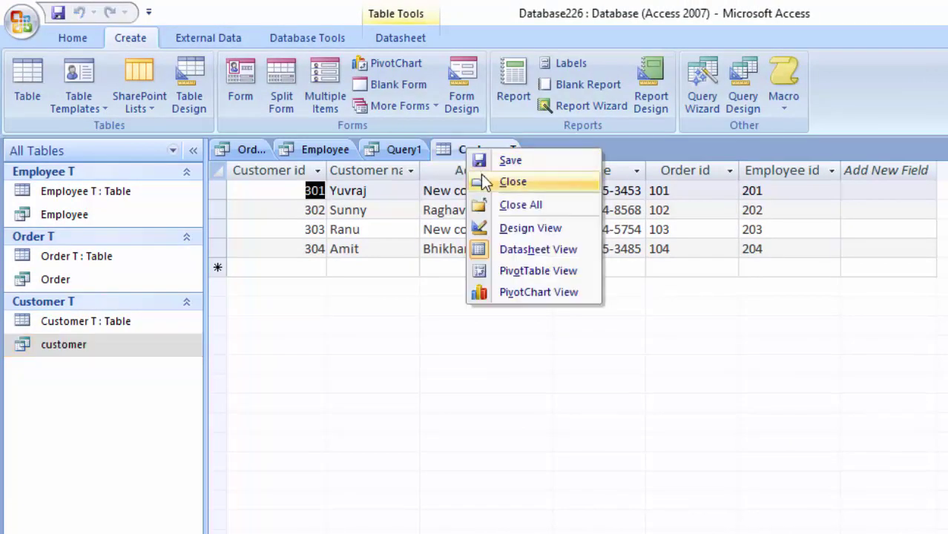
pyautogui.click(486, 181)
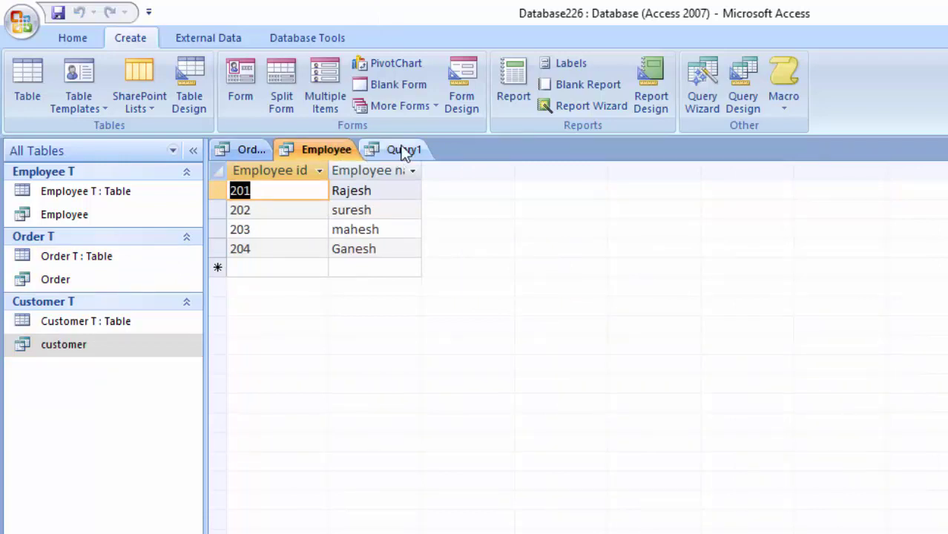
# Step: Start the Simple Query Wizard and add all six fields from the customer query
pyautogui.click(704, 72)
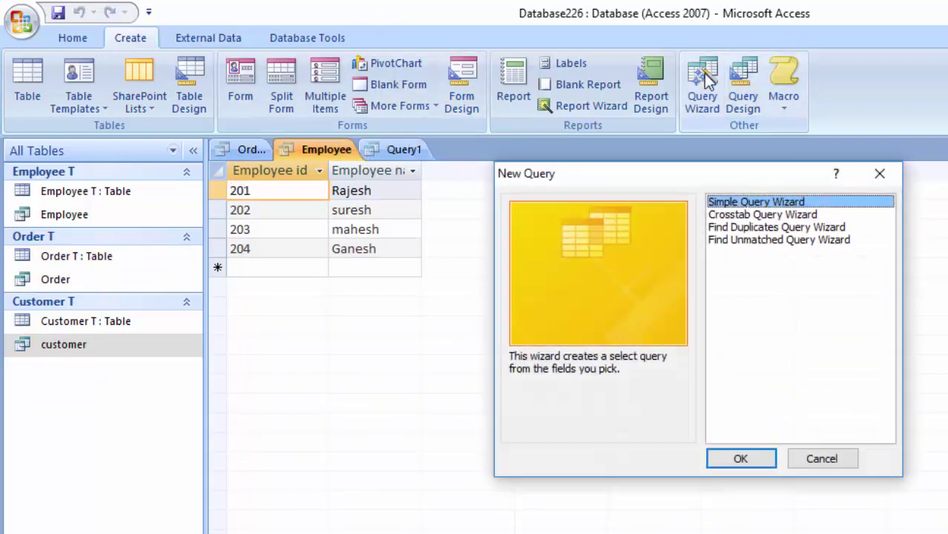
pyautogui.click(753, 460)
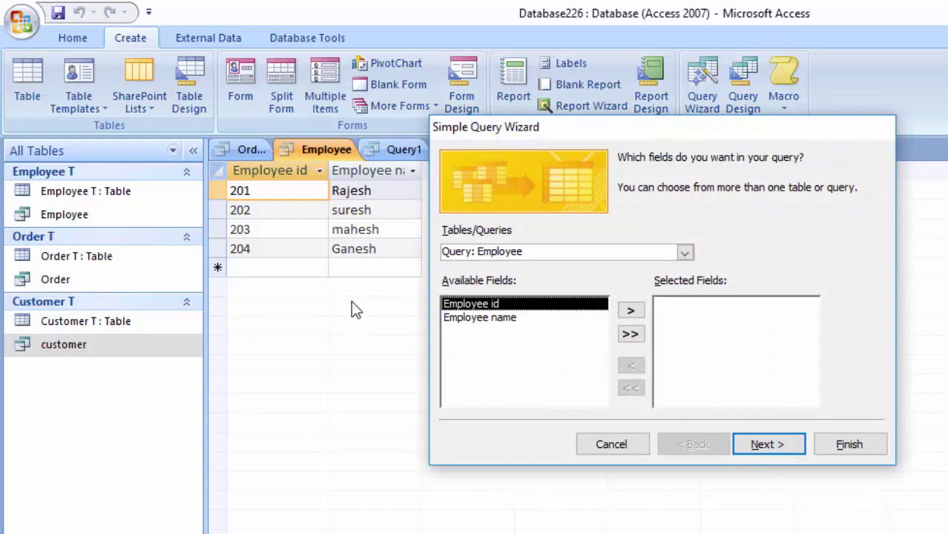
pyautogui.click(692, 253)
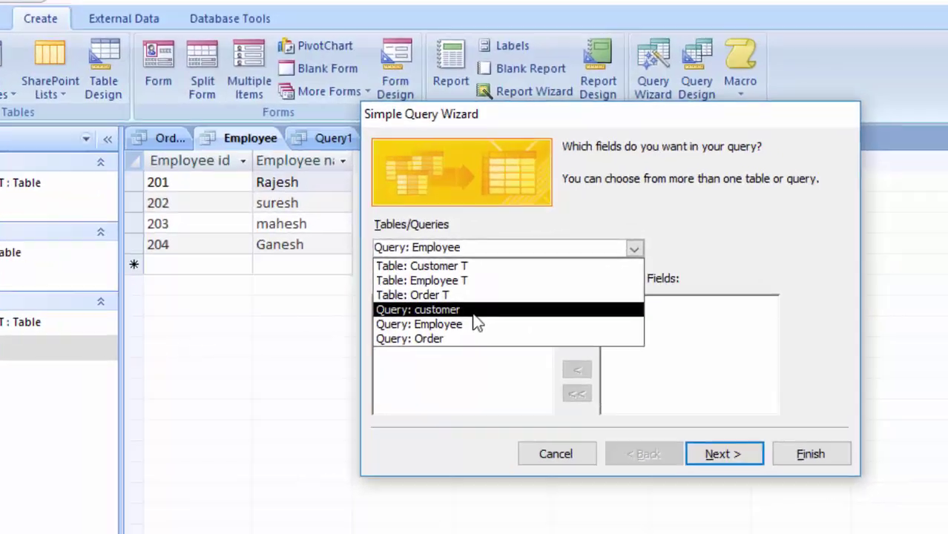
pyautogui.click(534, 312)
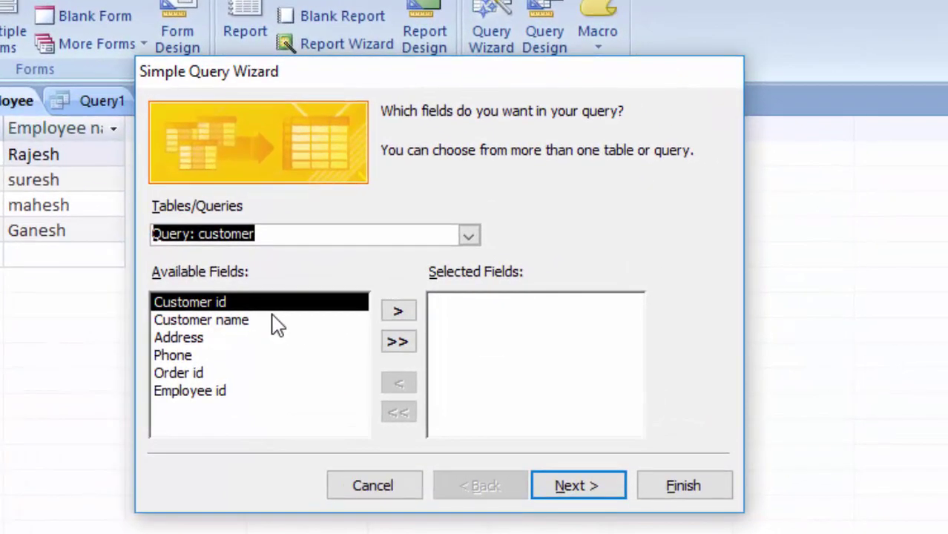
pyautogui.click(395, 345)
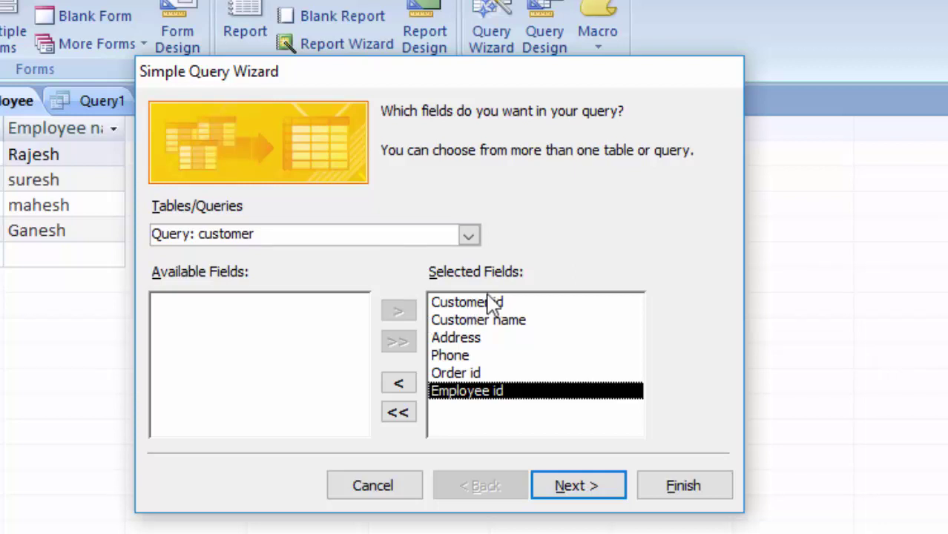
pyautogui.click(556, 487)
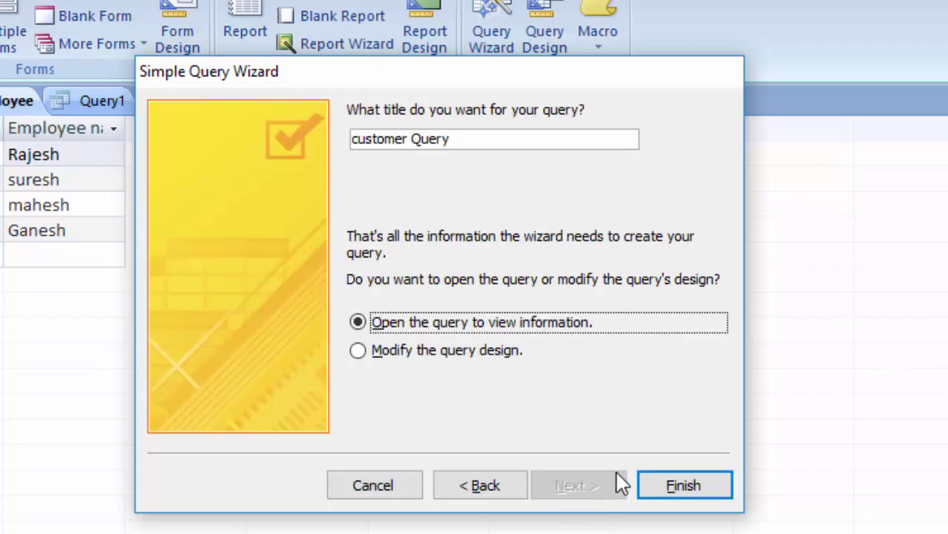
# Step: Go back in the wizard and add the Total field from the Order query
pyautogui.click(460, 500)
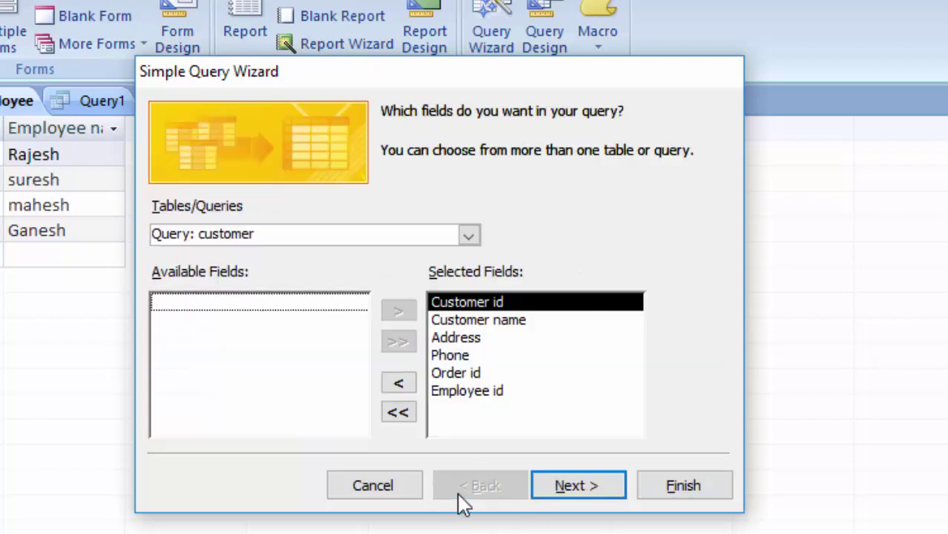
pyautogui.click(468, 234)
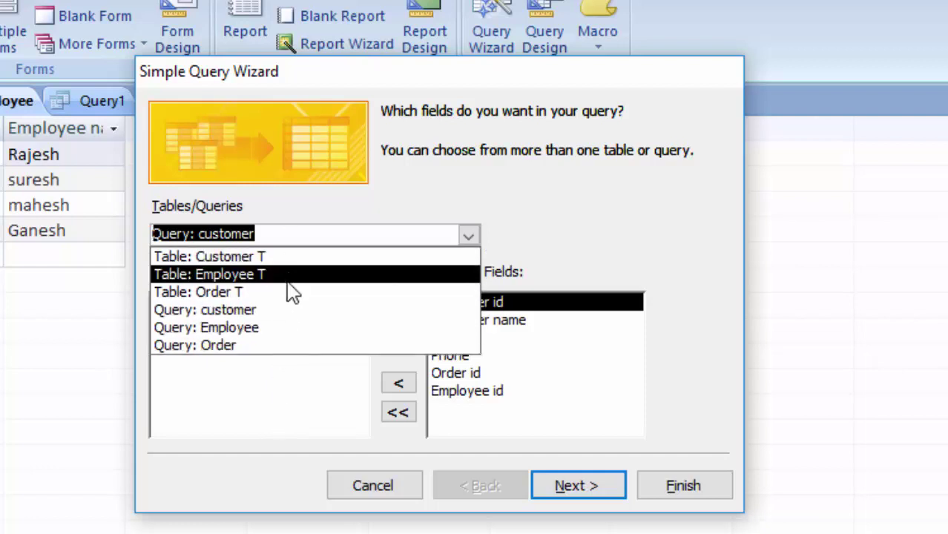
pyautogui.click(278, 346)
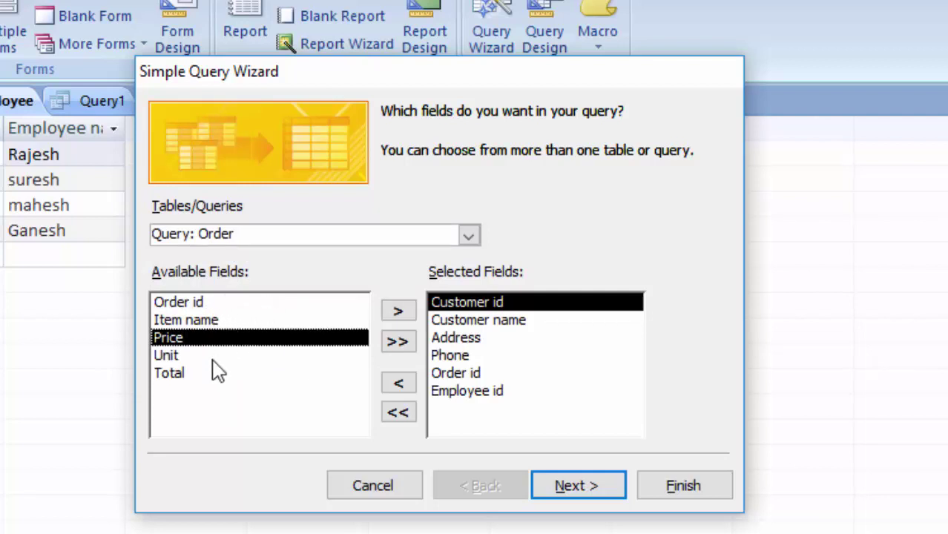
pyautogui.doubleClick(171, 373)
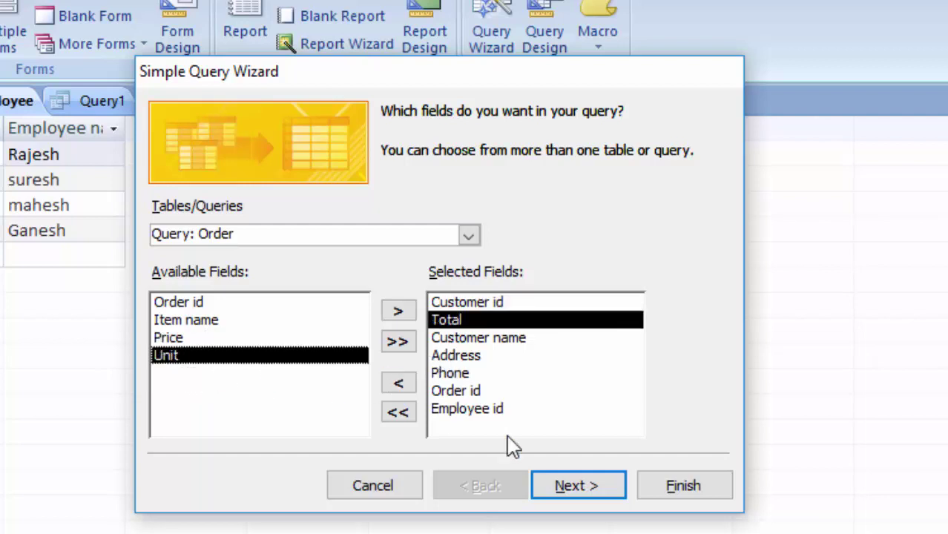
# Step: Dismiss the connection errors and cancel the Simple Query Wizard
pyautogui.click(567, 488)
pyautogui.click(428, 443)
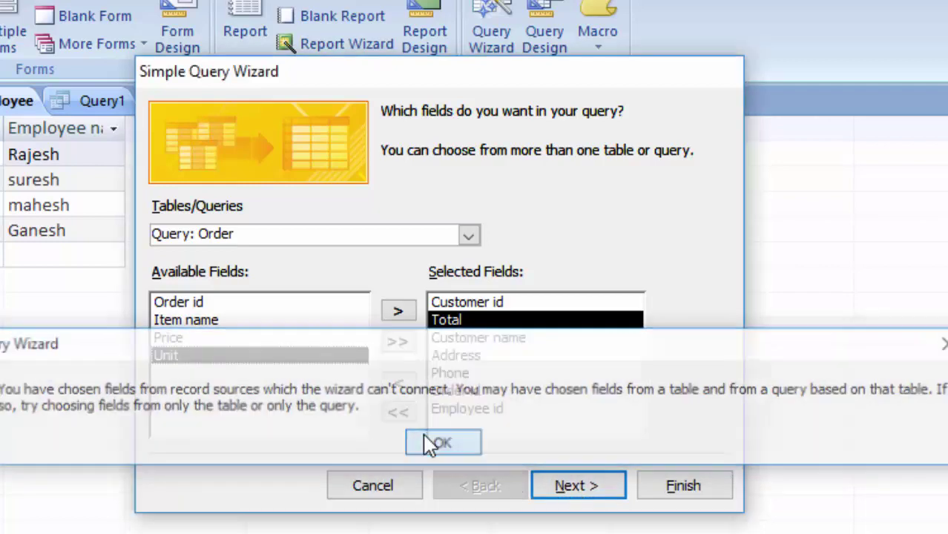
pyautogui.click(547, 483)
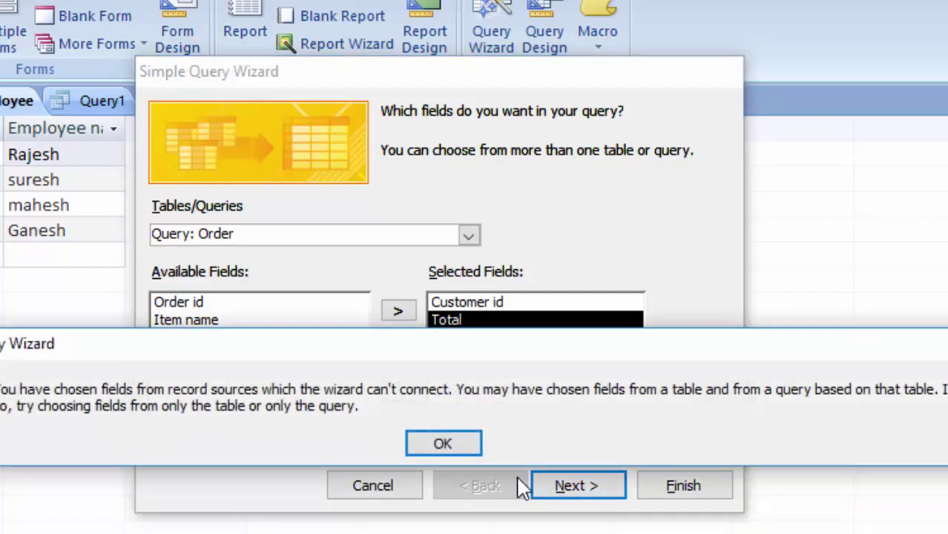
pyautogui.click(431, 444)
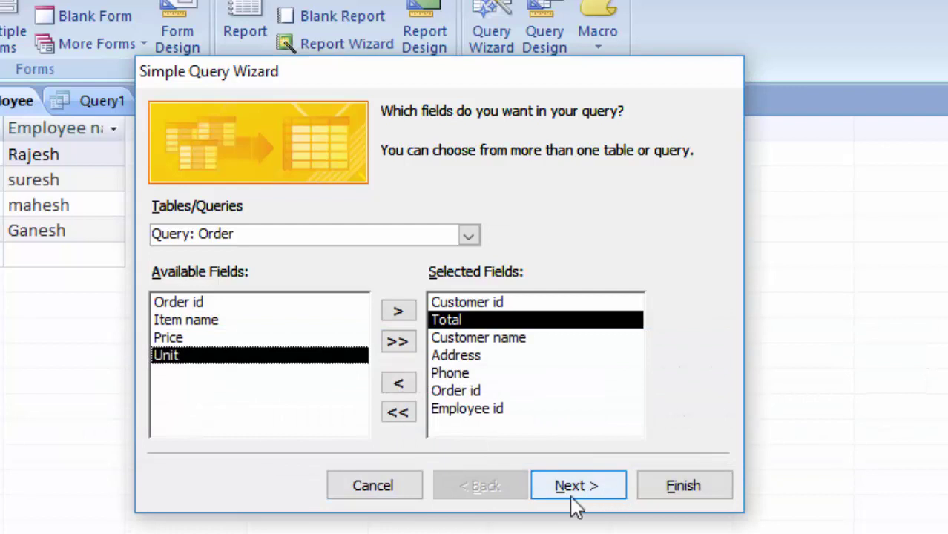
pyautogui.click(380, 490)
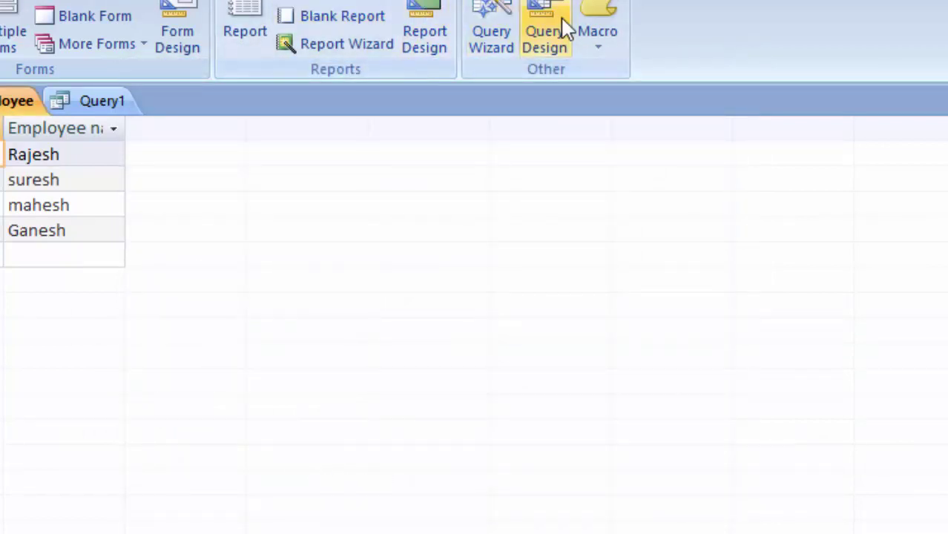
# Step: Save all customer fields as 'customer Query' via the Simple Query Wizard and build a form from it
pyautogui.click(479, 22)
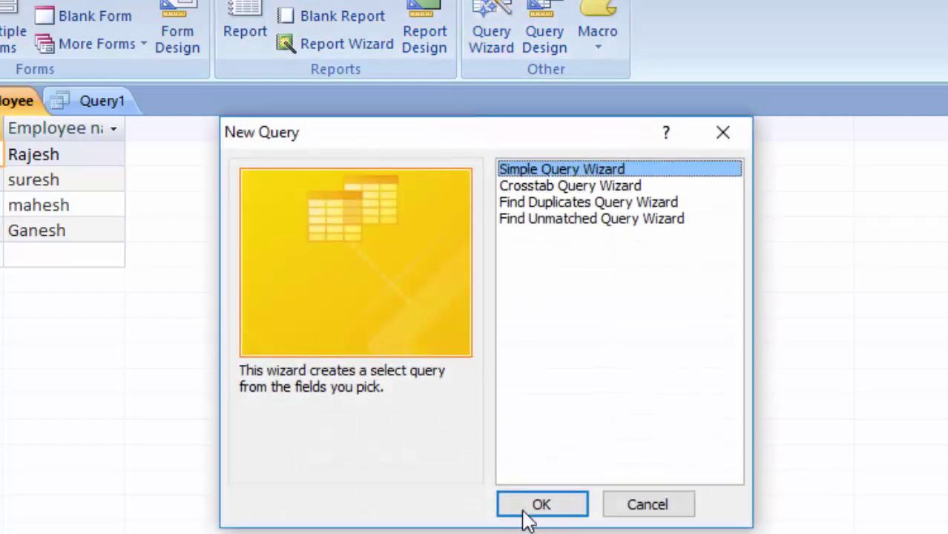
pyautogui.click(538, 507)
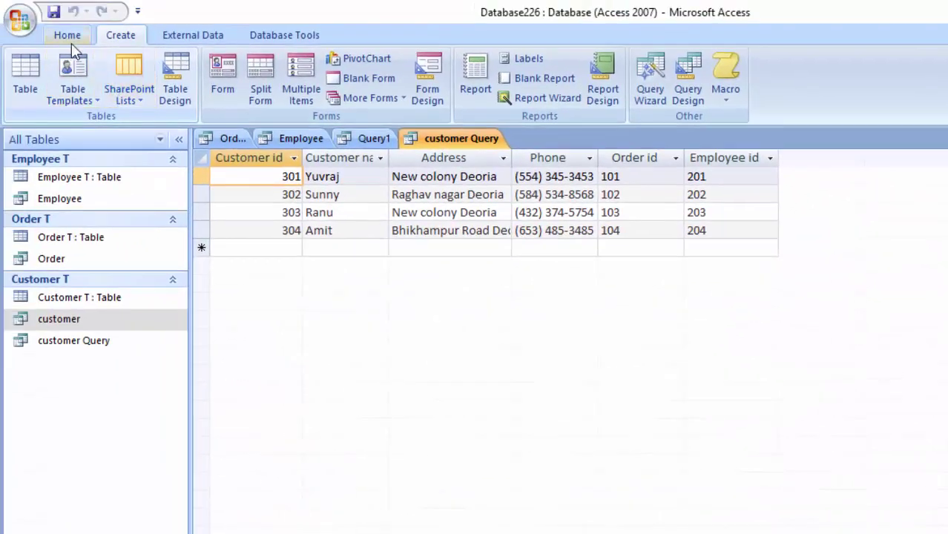
pyautogui.click(222, 82)
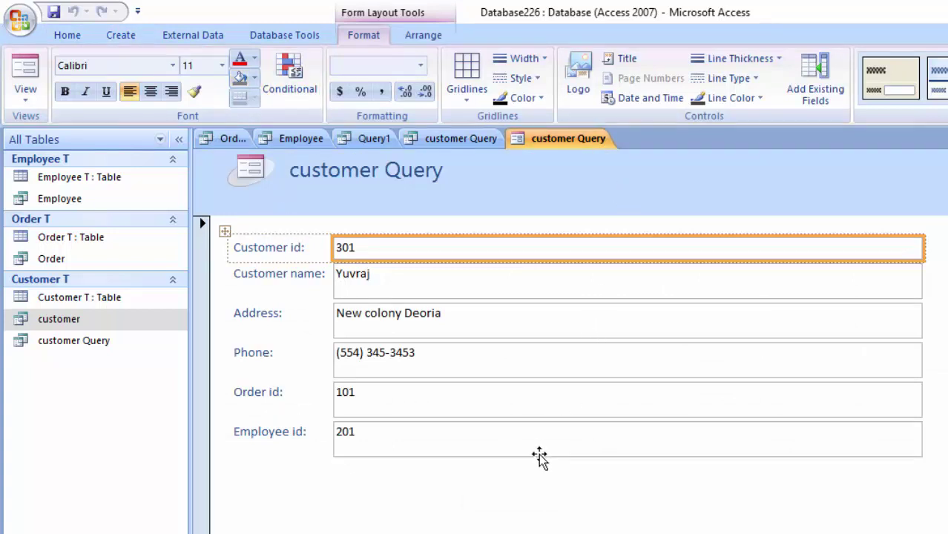
# Step: Switch the customer Query form to Design view and make the Form Header taller
pyautogui.click(20, 103)
pyautogui.click(28, 207)
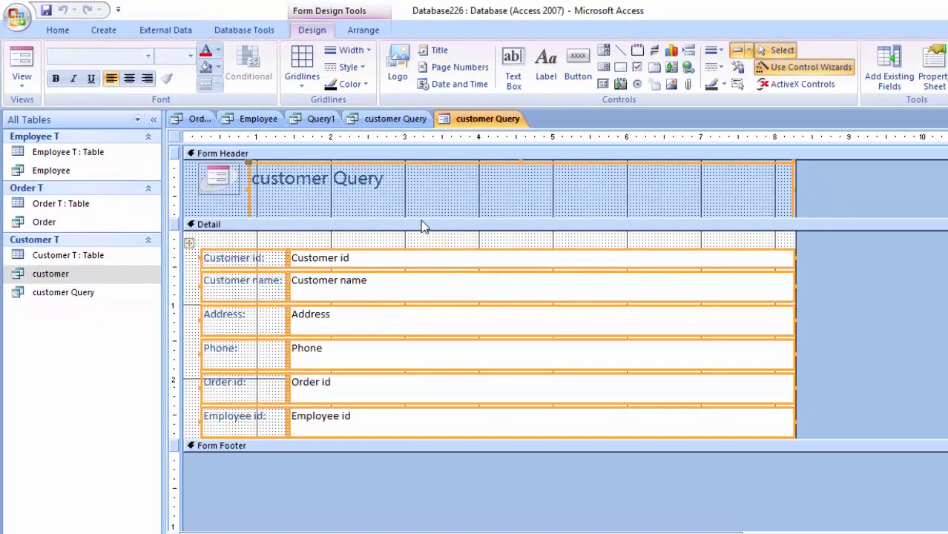
pyautogui.moveTo(422, 217); pyautogui.dragTo(427, 324)
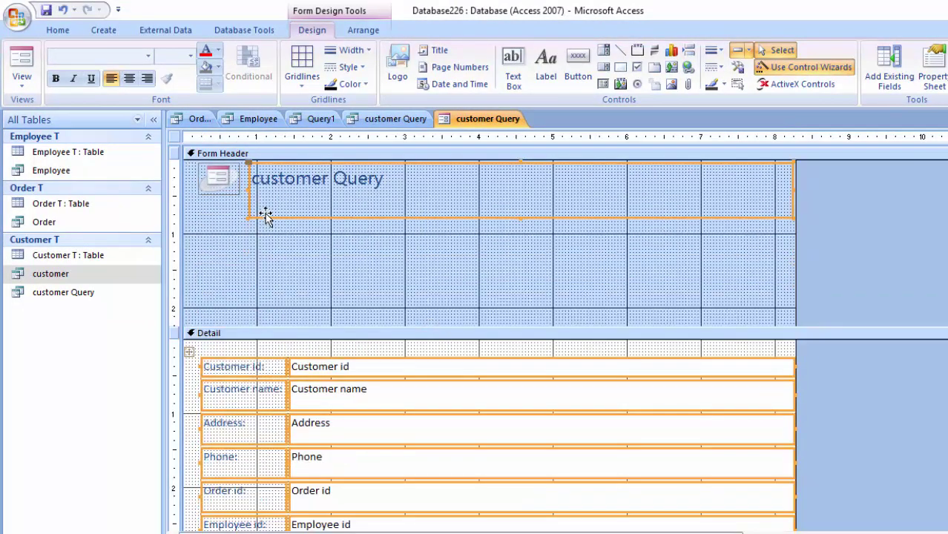
# Step: Delete the title, all detail fields and the logo from the form
pyautogui.press('Delete')
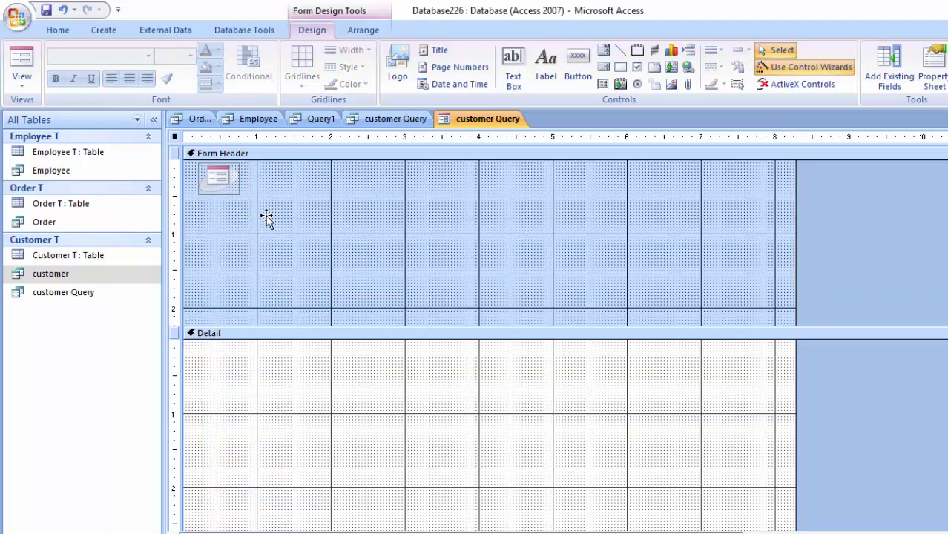
pyautogui.click(226, 192)
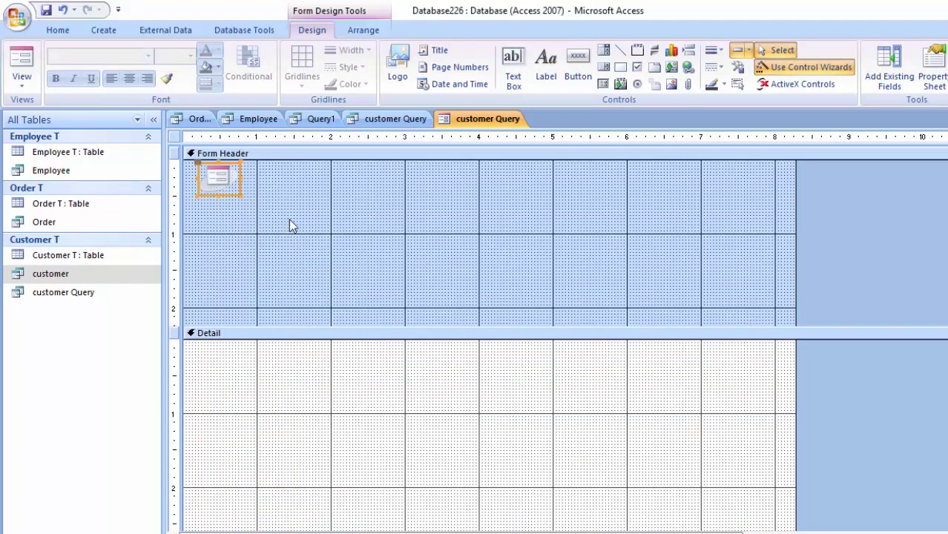
pyautogui.press('Delete')
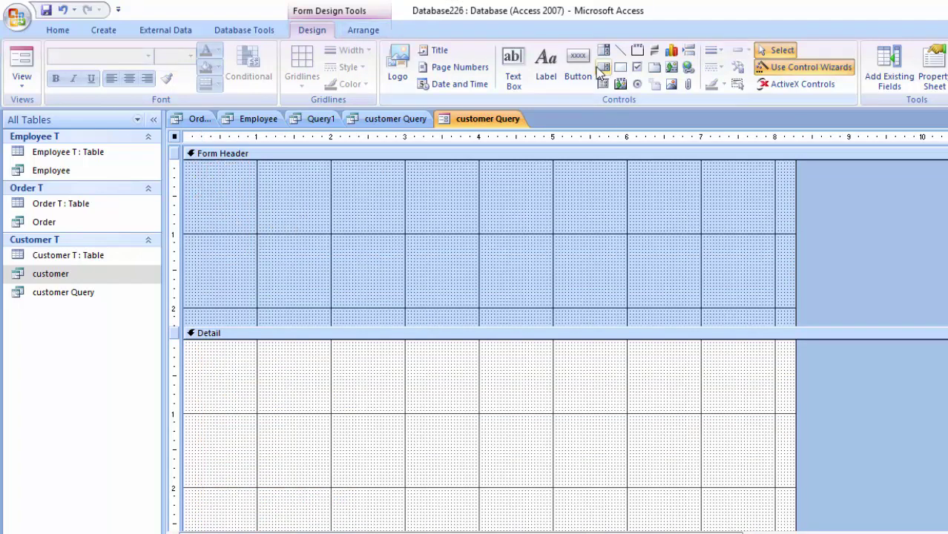
pyautogui.click(578, 66)
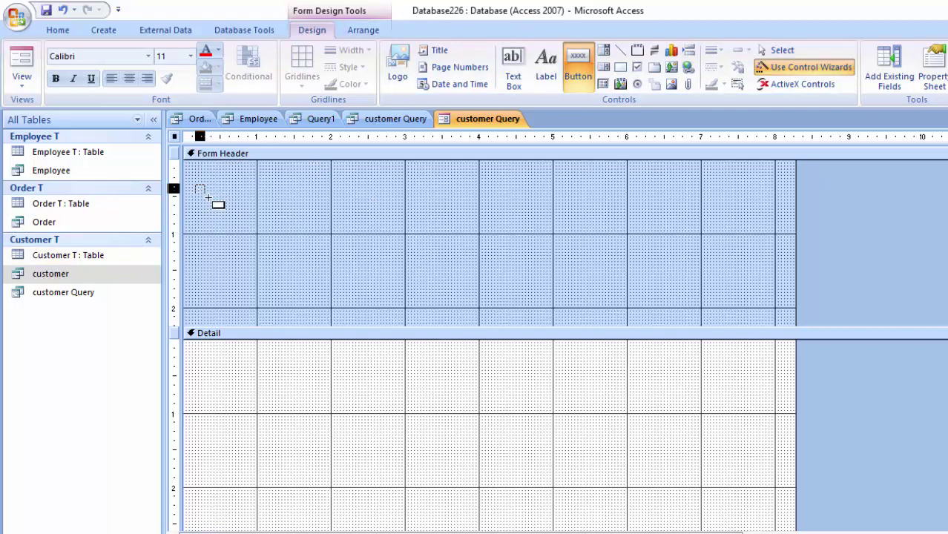
# Step: Add a text button in the header above Add Record that goes to the next record
pyautogui.moveTo(195, 185); pyautogui.dragTo(291, 220)
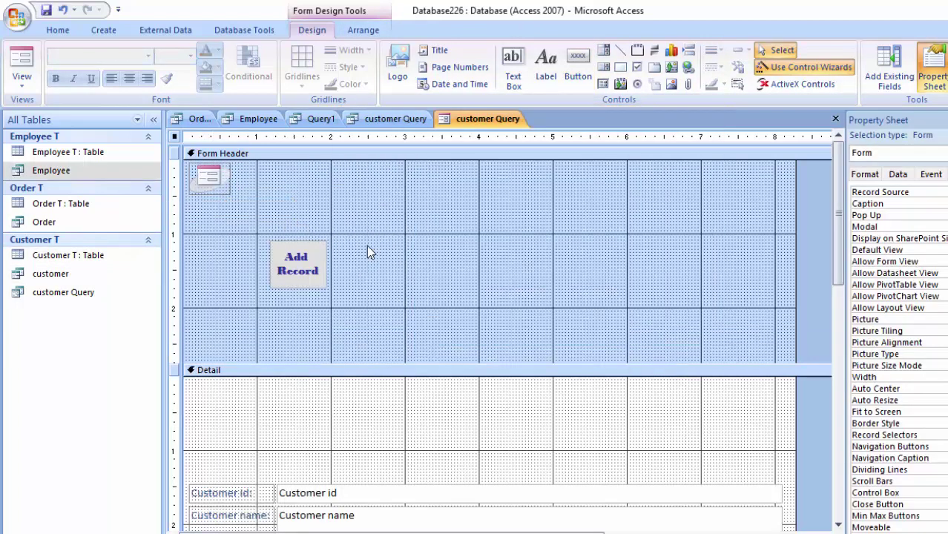
pyautogui.click(578, 66)
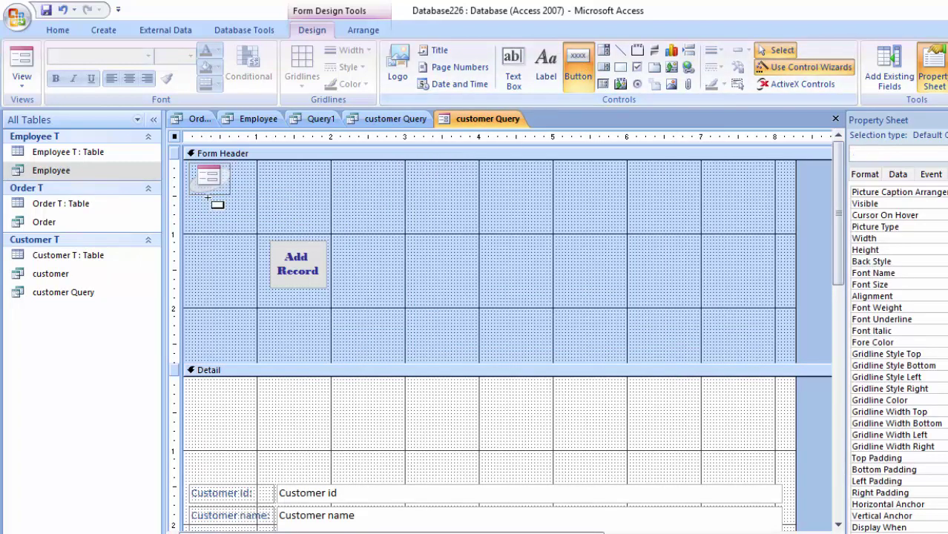
pyautogui.moveTo(270, 172); pyautogui.dragTo(321, 225)
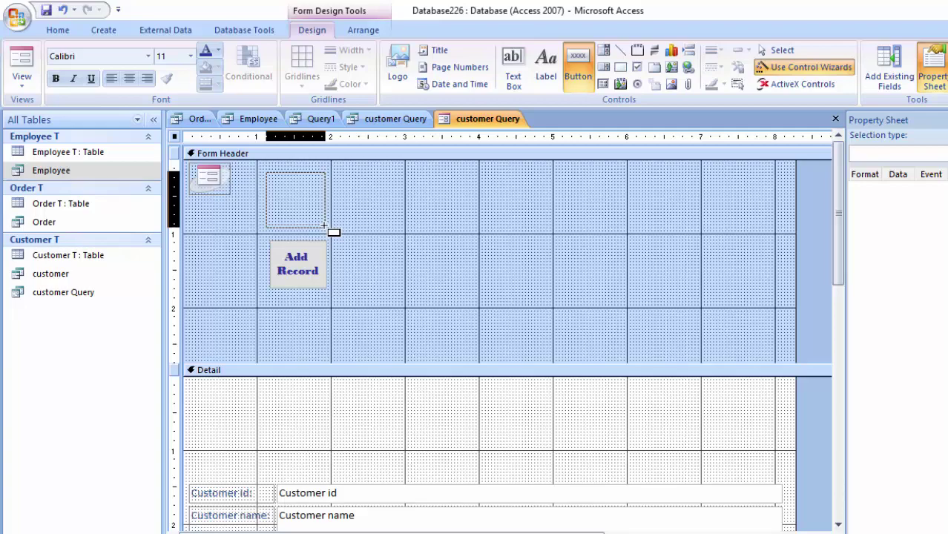
pyautogui.moveTo(324, 224); pyautogui.dragTo(325, 225)
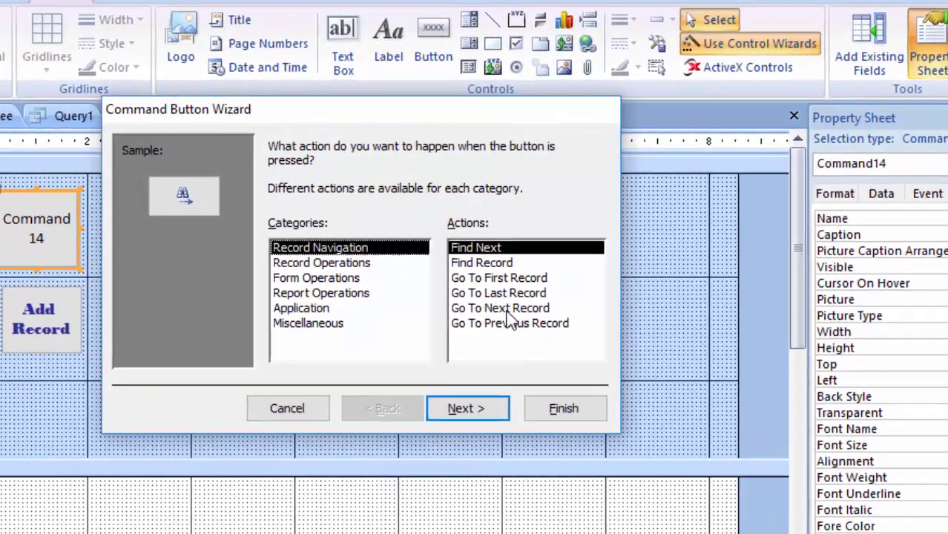
pyautogui.click(623, 256)
pyautogui.click(459, 423)
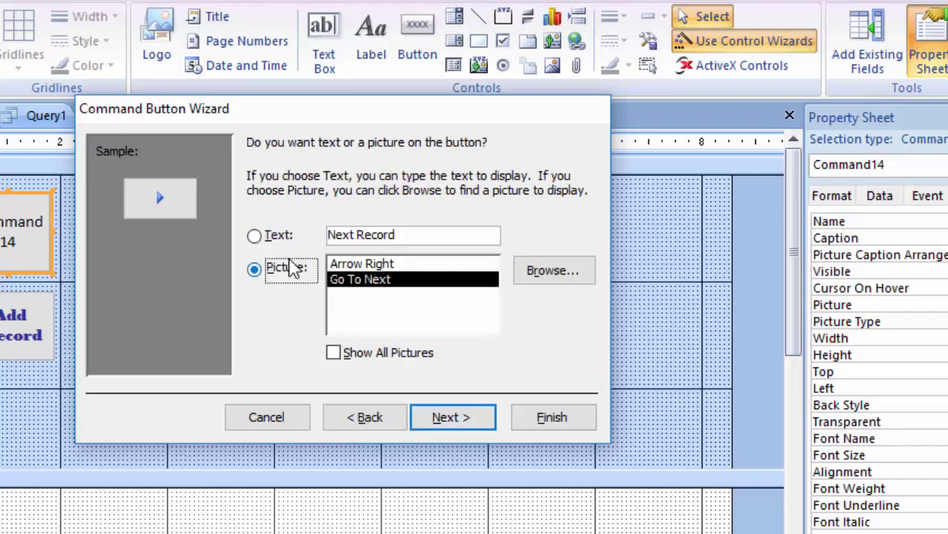
pyautogui.click(272, 236)
pyautogui.click(445, 419)
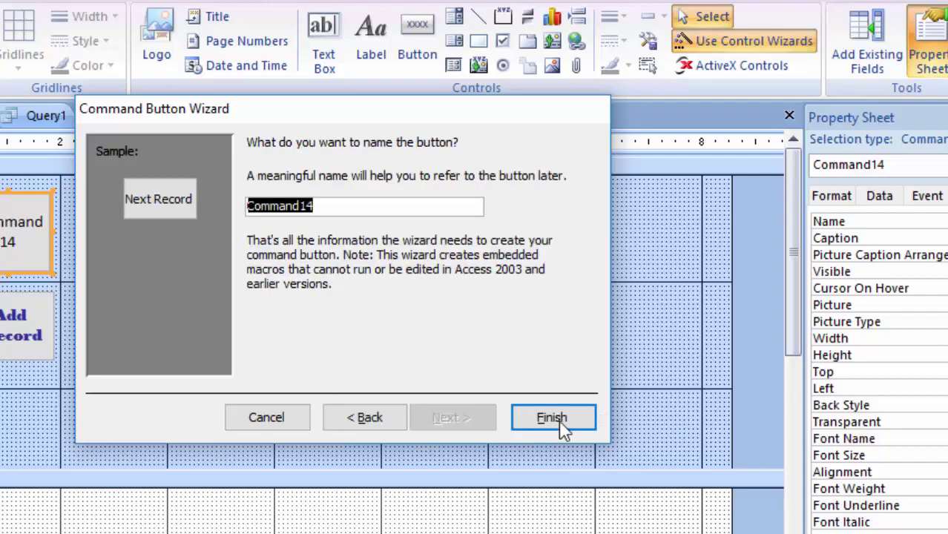
pyautogui.click(555, 418)
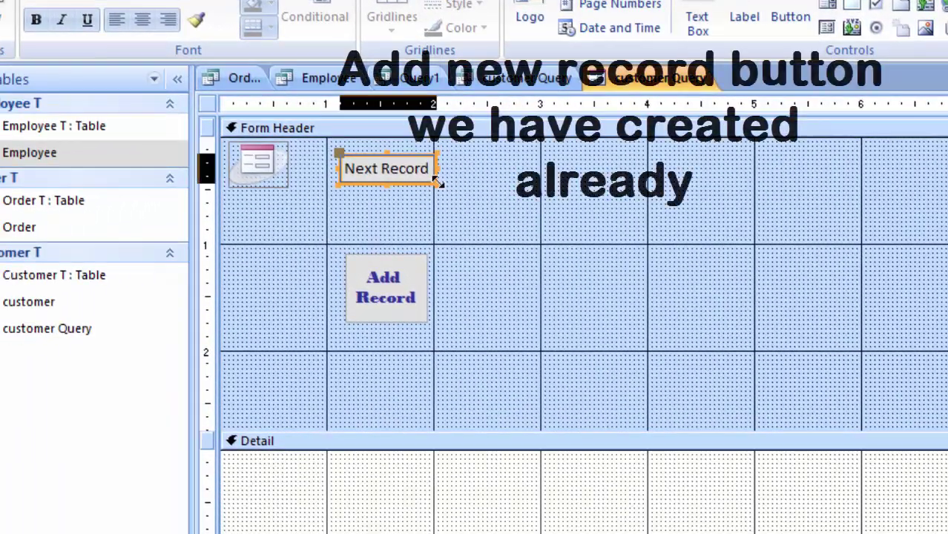
# Step: Enlarge the Next Record button and set its caption font to Bodoni MT Black
pyautogui.moveTo(429, 181)
pyautogui.mouseDown()
pyautogui.moveTo(421, 226)
pyautogui.moveTo(328, 178)
pyautogui.mouseUp()
pyautogui.click(416, 206)
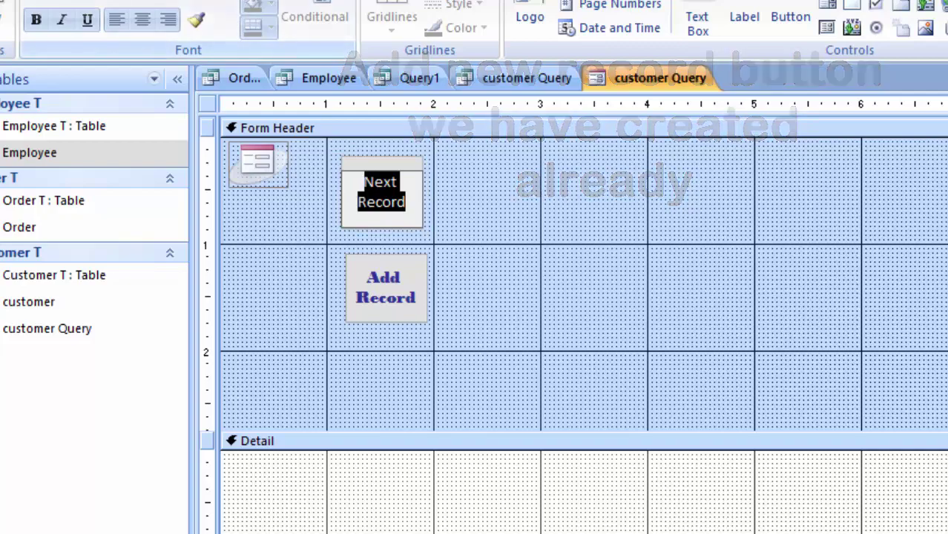
pyautogui.click(180, 6)
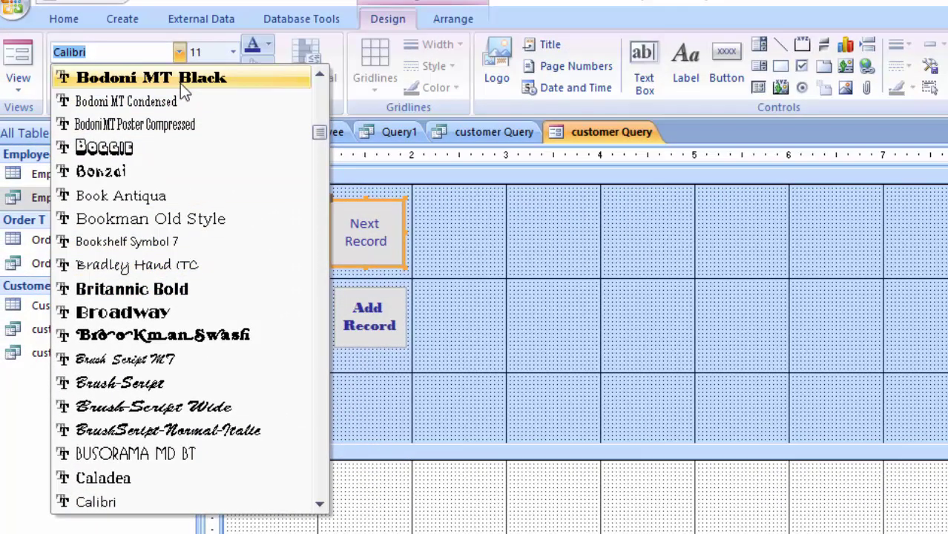
pyautogui.click(181, 81)
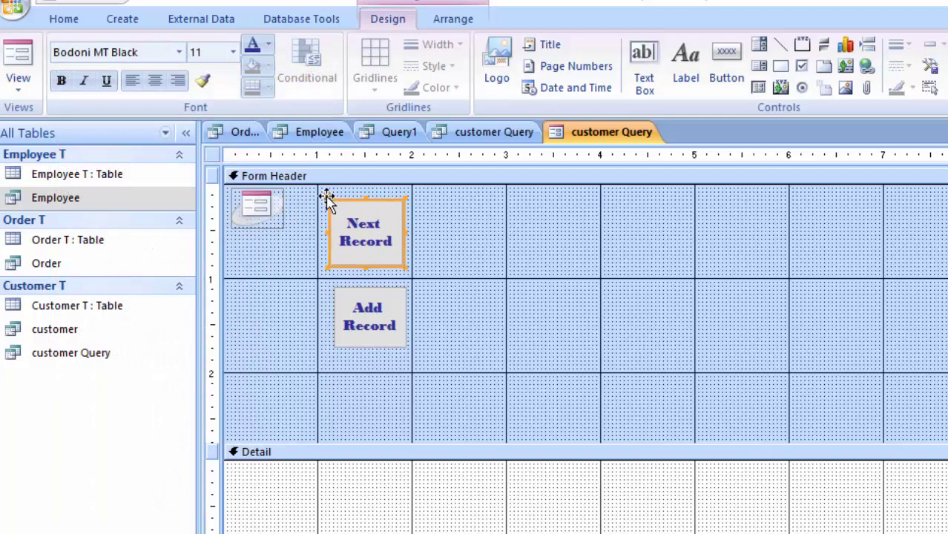
# Step: Adjust the Next Record button's size and move Add Record up directly beneath it
pyautogui.click(328, 200)
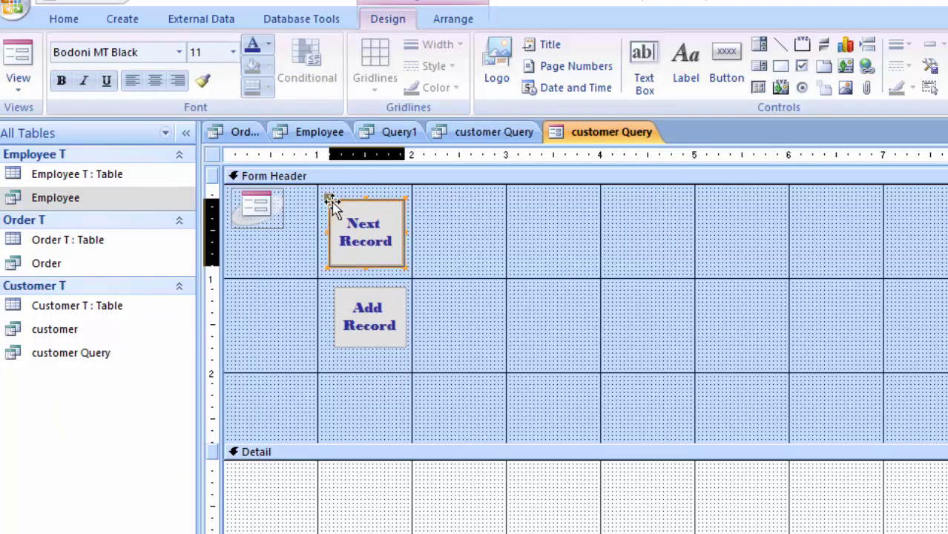
pyautogui.click(327, 268)
pyautogui.click(349, 264)
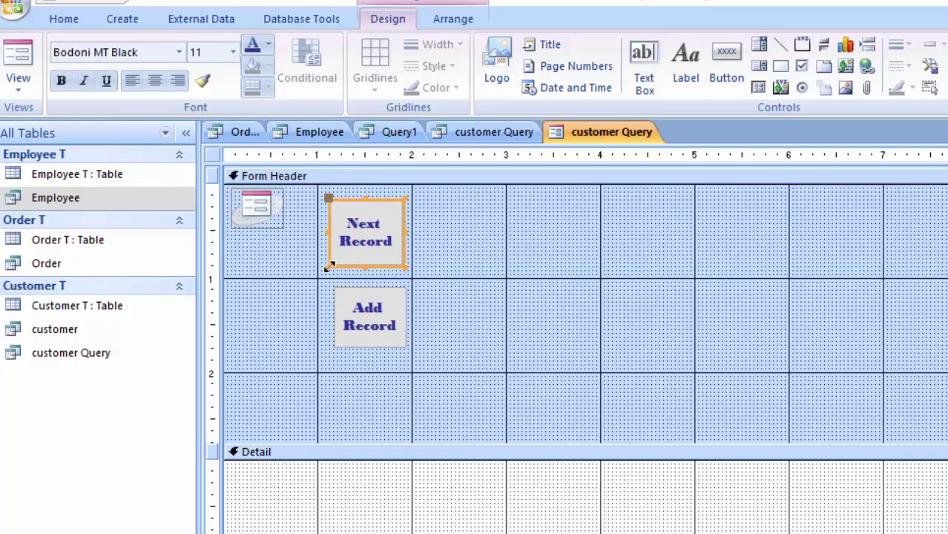
pyautogui.moveTo(329, 265); pyautogui.dragTo(331, 264)
pyautogui.click(372, 373)
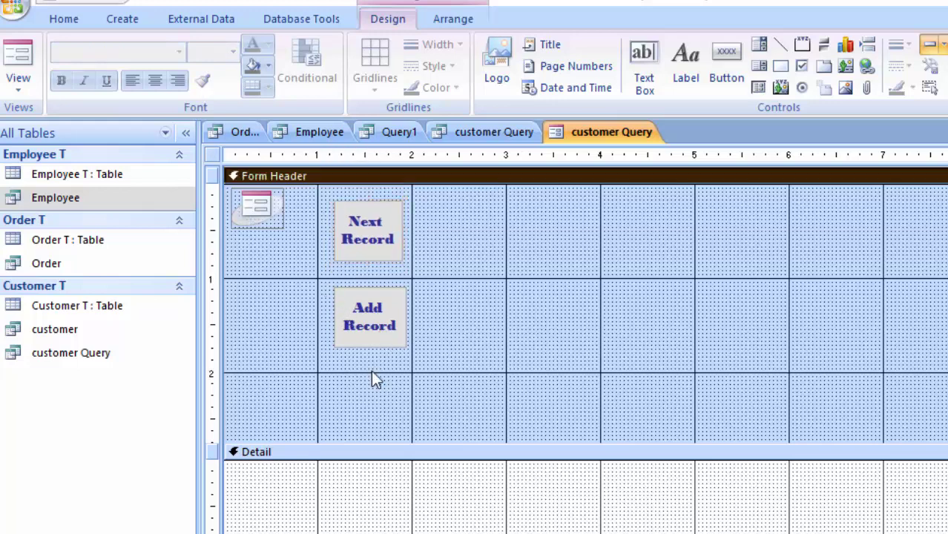
pyautogui.moveTo(371, 344); pyautogui.dragTo(371, 332)
pyautogui.click(401, 400)
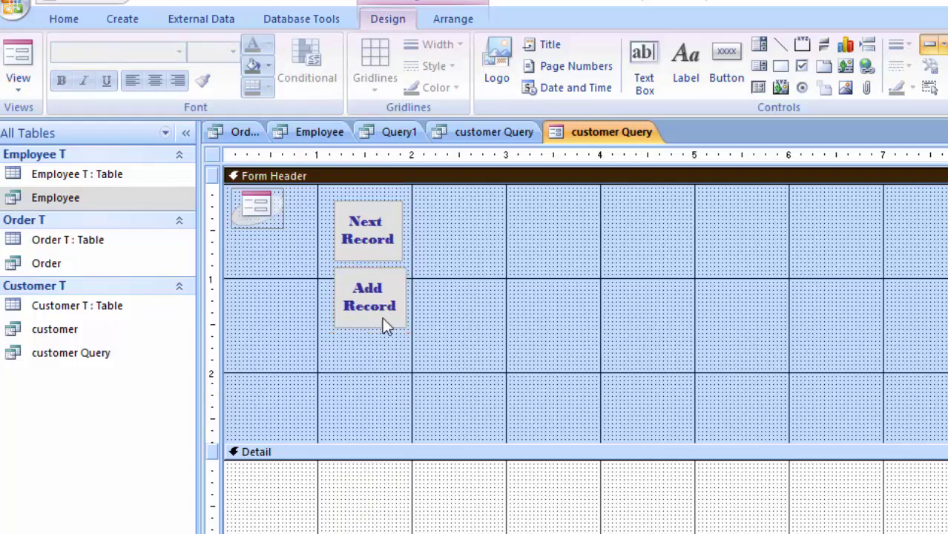
pyautogui.click(730, 74)
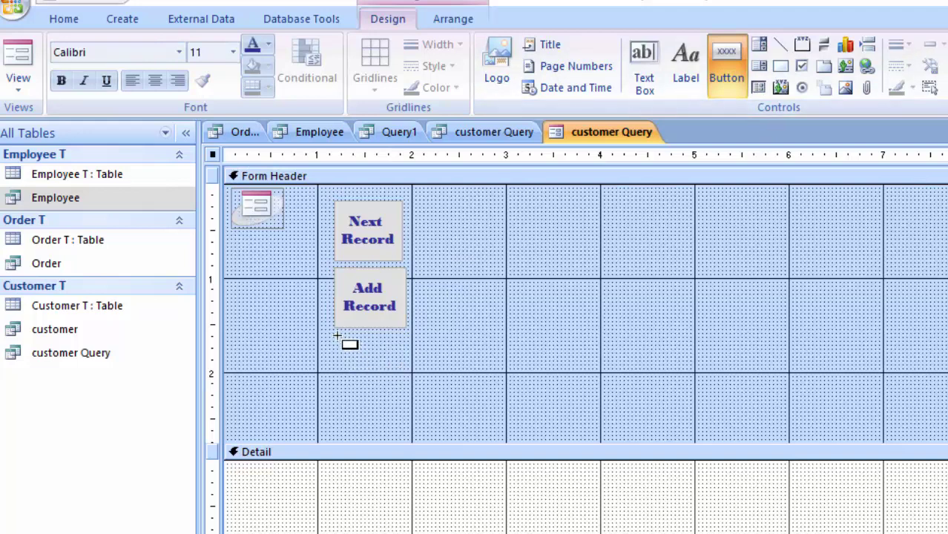
# Step: Add a text button below Add Record that goes to the previous record
pyautogui.moveTo(338, 336); pyautogui.dragTo(400, 391)
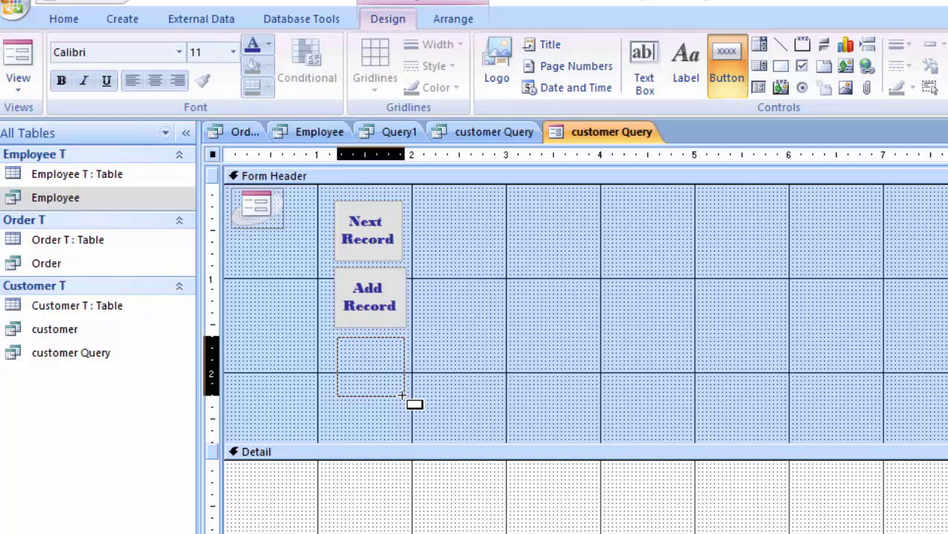
pyautogui.moveTo(401, 391); pyautogui.dragTo(401, 392)
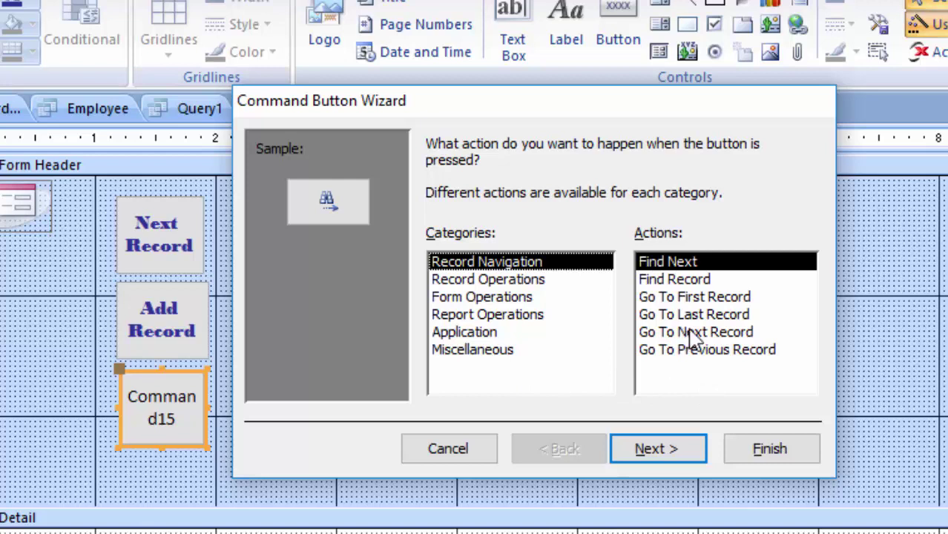
pyautogui.click(706, 354)
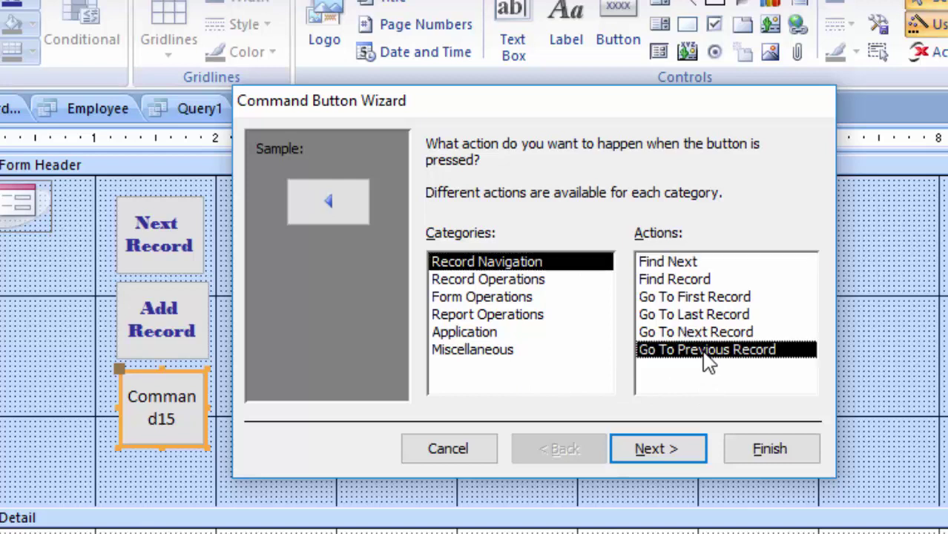
pyautogui.click(682, 451)
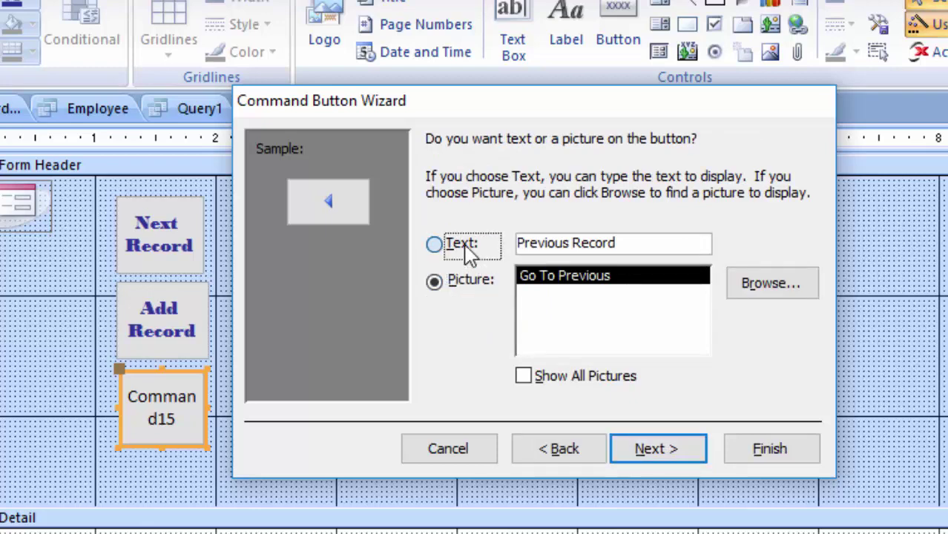
pyautogui.click(464, 247)
pyautogui.click(656, 450)
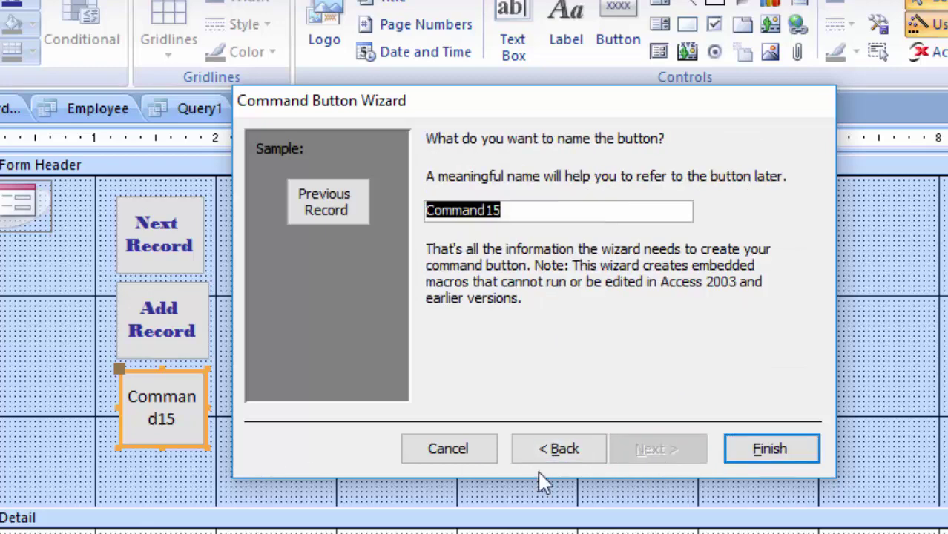
pyautogui.click(775, 451)
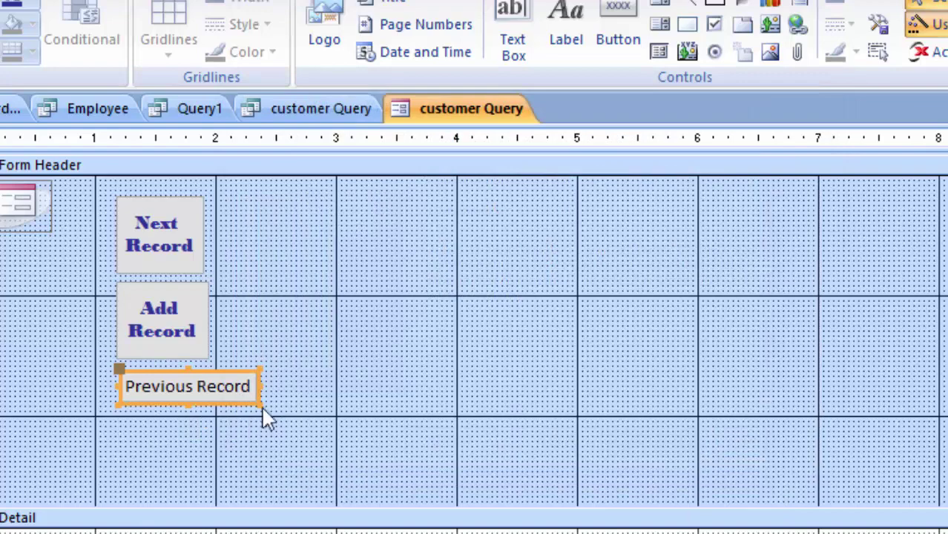
# Step: Make the Previous Record button narrower and taller, and set its caption font to Bodoni MT Black
pyautogui.moveTo(259, 404); pyautogui.dragTo(215, 444)
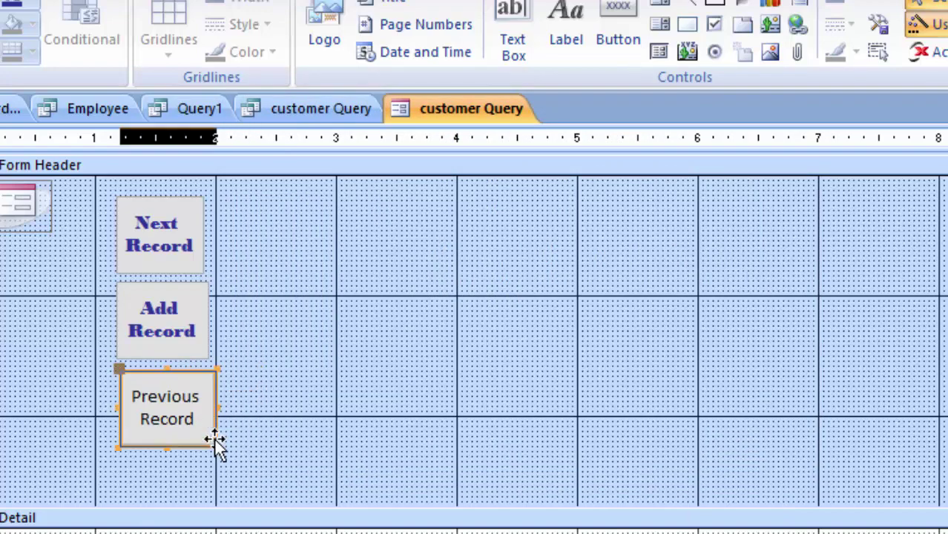
pyautogui.click(212, 439)
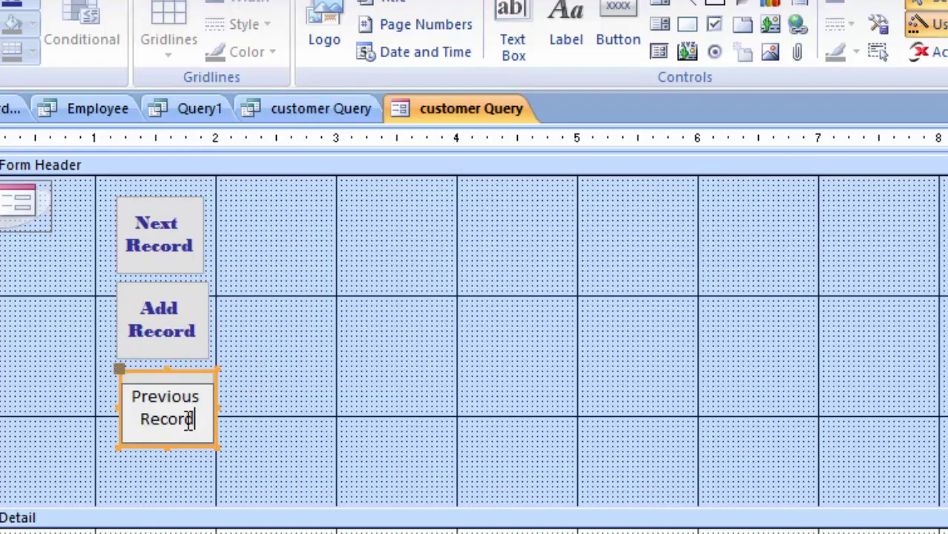
pyautogui.moveTo(189, 420); pyautogui.dragTo(99, 402)
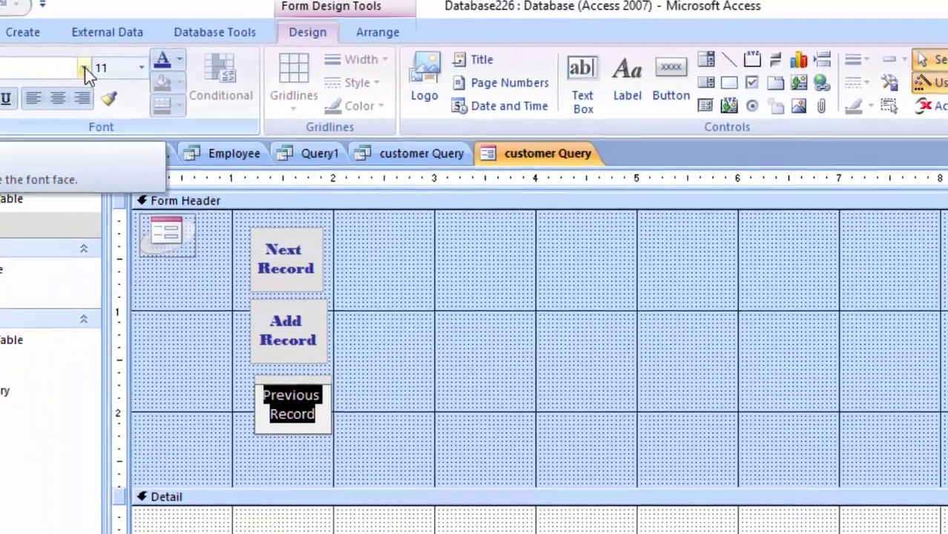
pyautogui.click(85, 67)
pyautogui.click(180, 87)
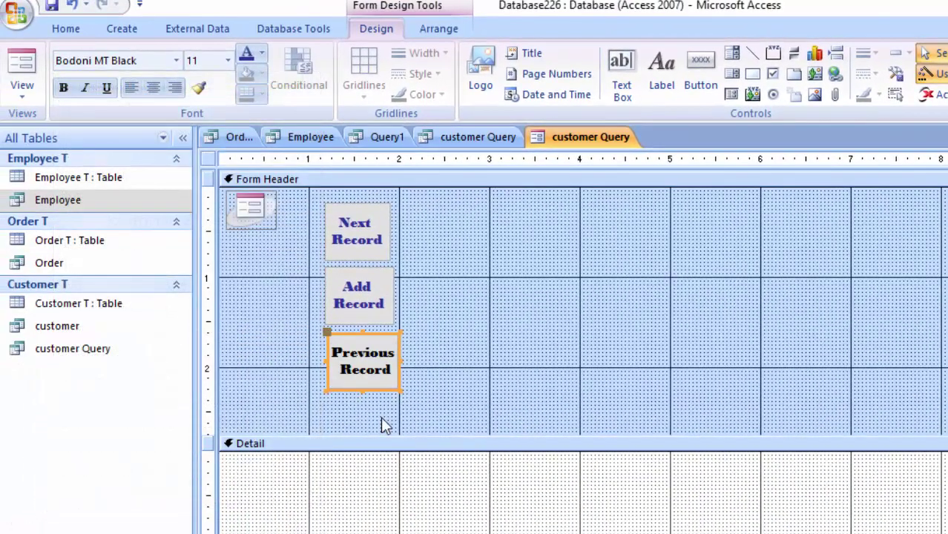
# Step: Resize the Previous Record button until its caption wraps neatly onto two lines
pyautogui.moveTo(396, 364); pyautogui.dragTo(315, 356)
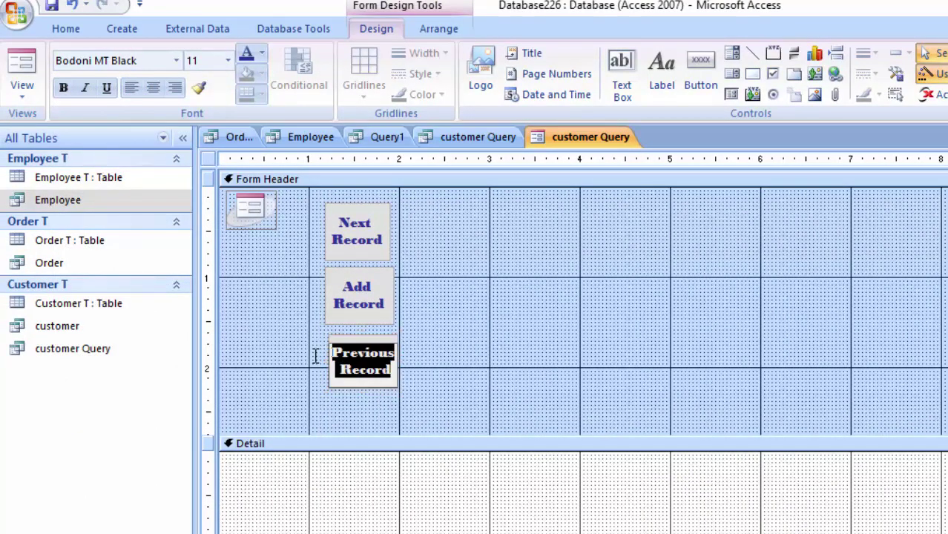
pyautogui.click(247, 58)
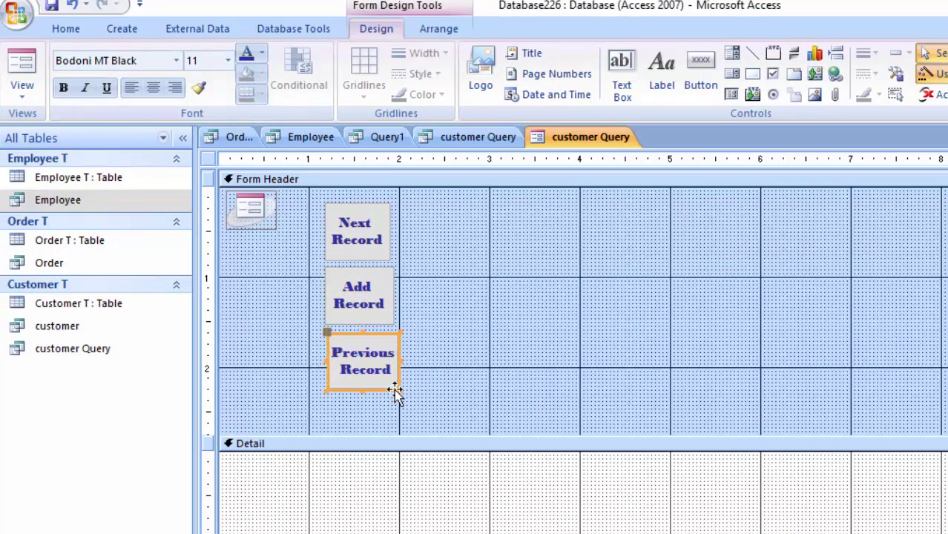
pyautogui.moveTo(396, 388); pyautogui.dragTo(394, 385)
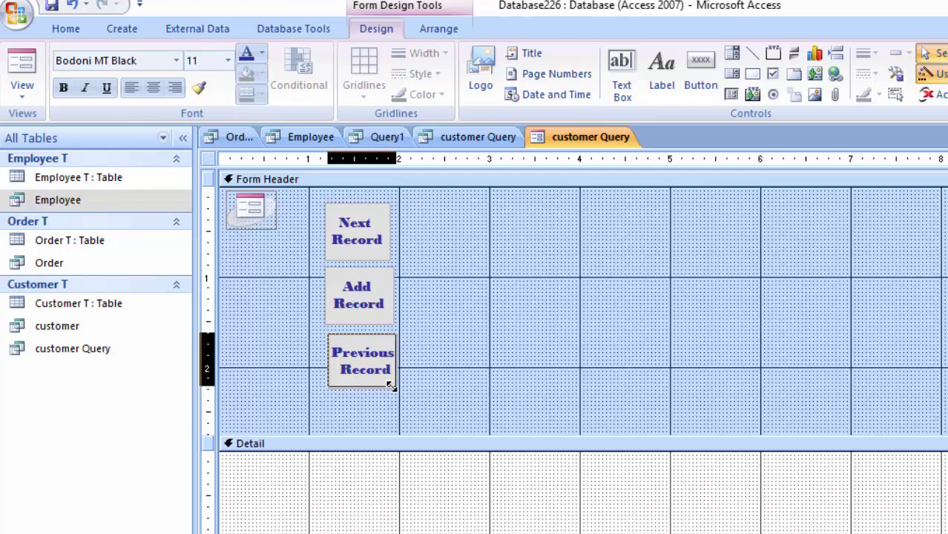
pyautogui.click(373, 420)
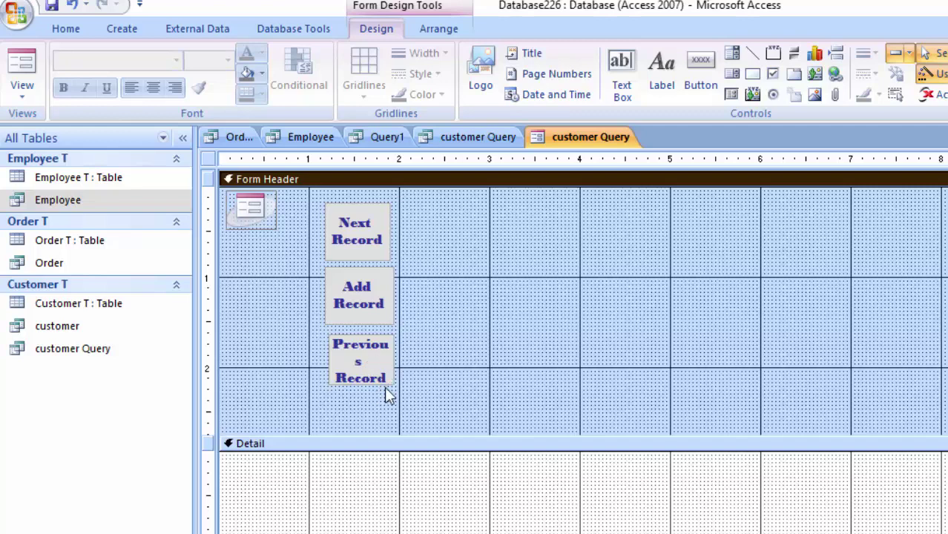
pyautogui.click(386, 381)
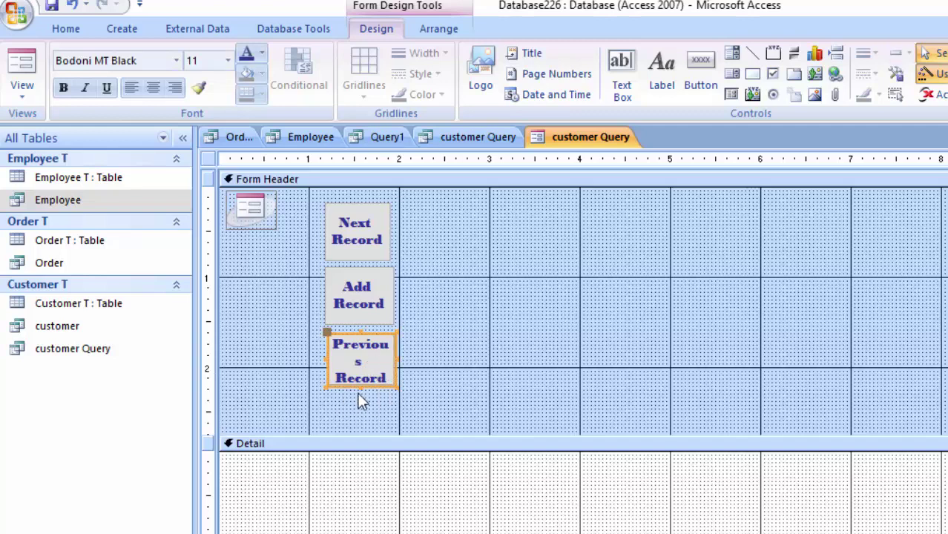
pyautogui.moveTo(324, 386); pyautogui.dragTo(322, 391)
pyautogui.click(359, 410)
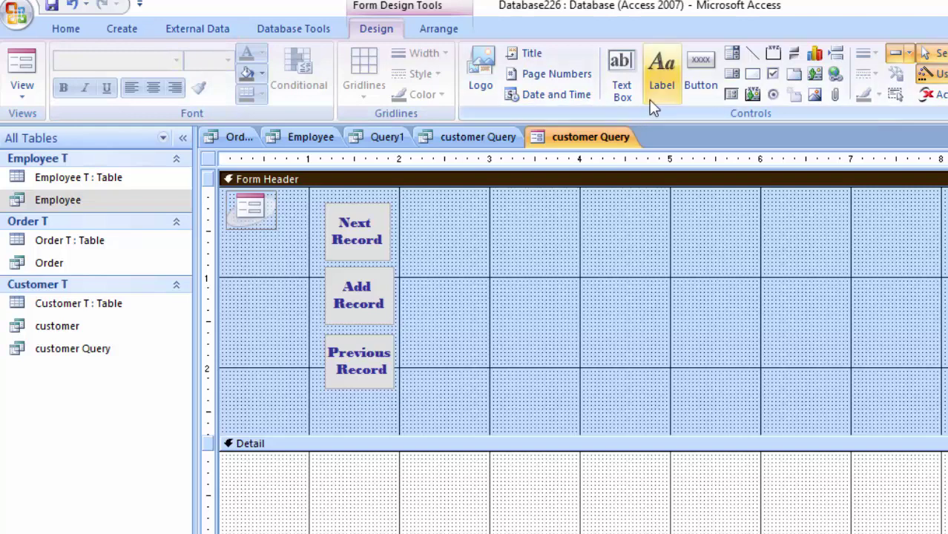
# Step: Add a text-captioned Delete Record button beside Next Record in the header, then resize it
pyautogui.click(701, 67)
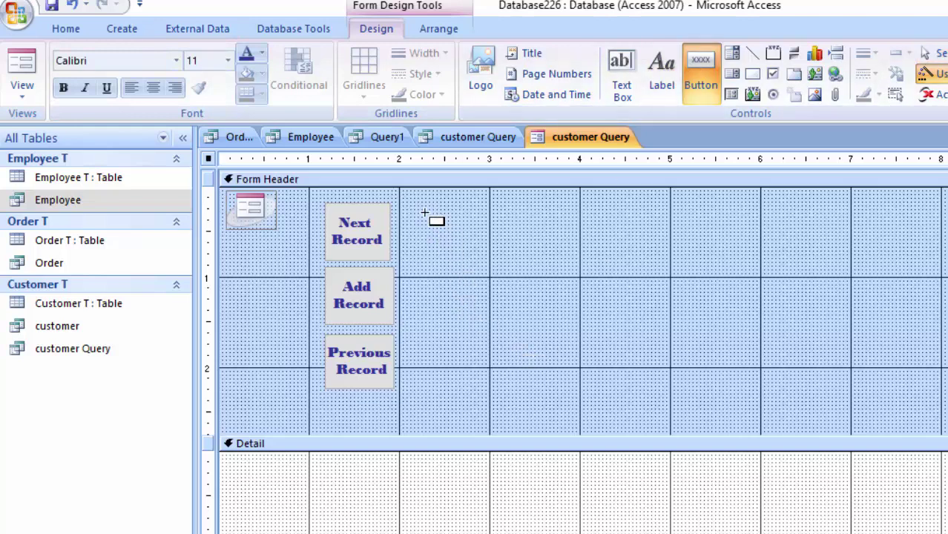
pyautogui.moveTo(422, 210); pyautogui.dragTo(482, 254)
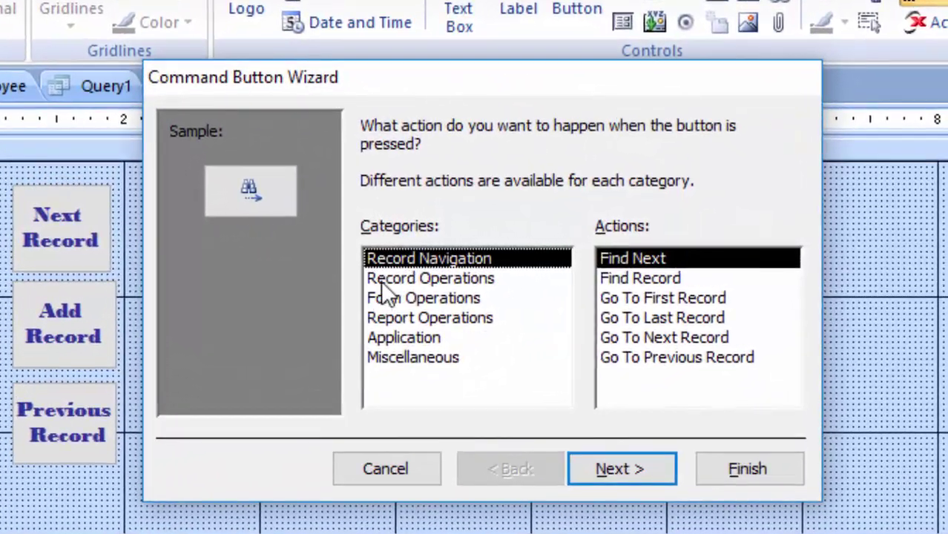
pyautogui.click(586, 265)
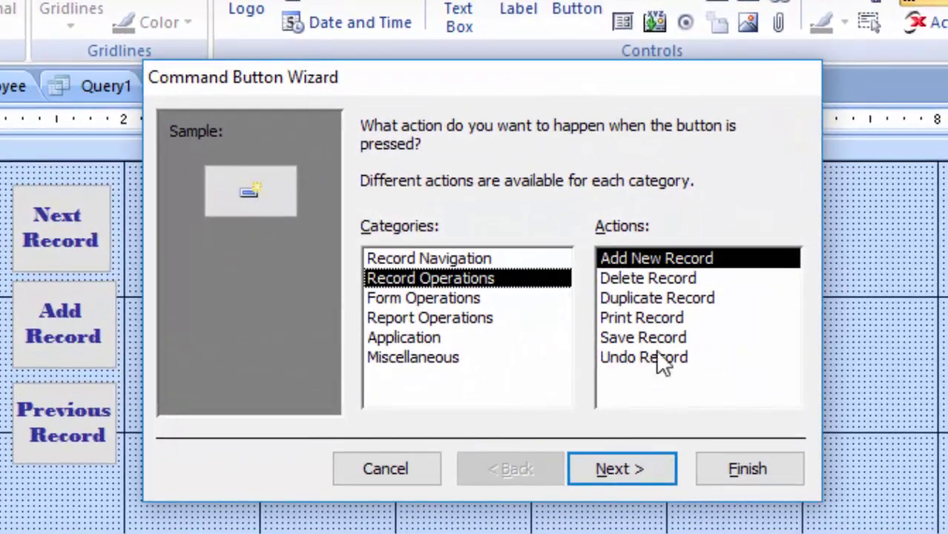
pyautogui.click(648, 278)
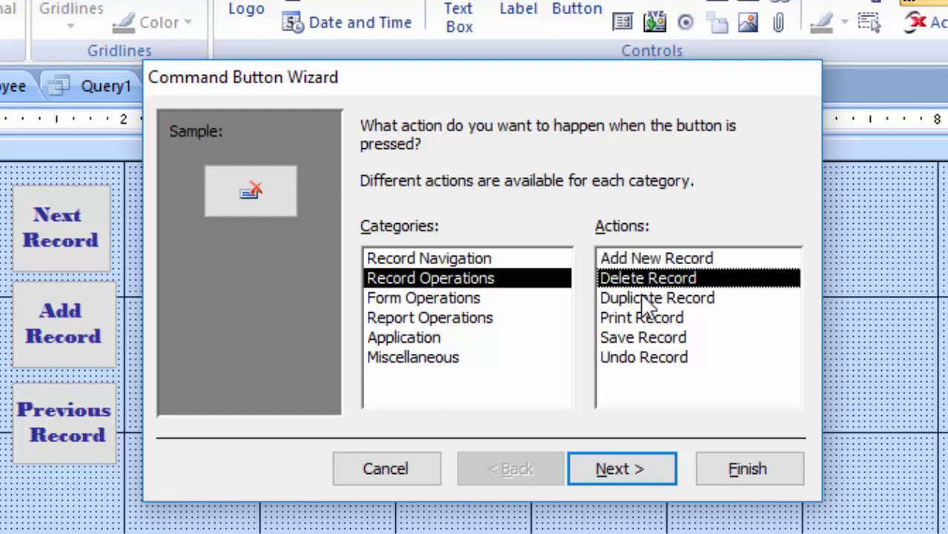
pyautogui.click(624, 479)
pyautogui.click(371, 238)
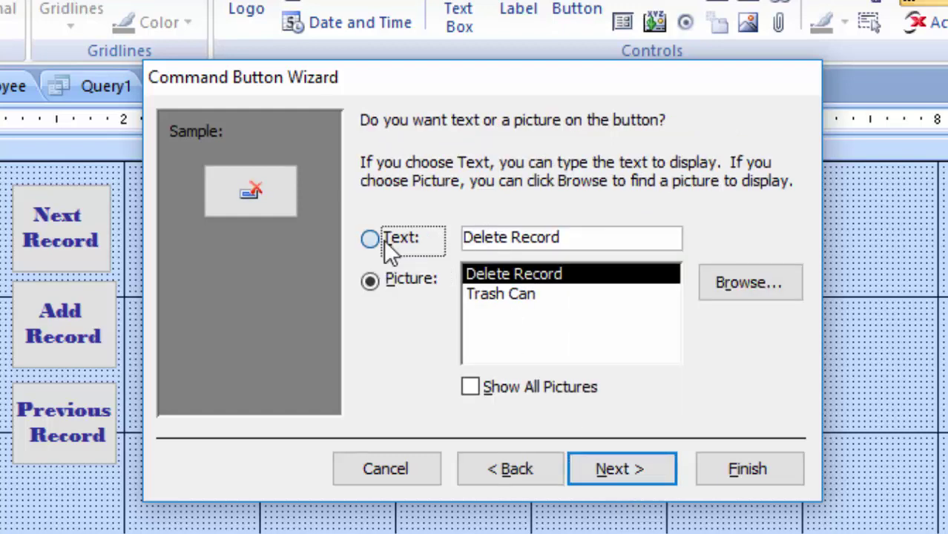
pyautogui.click(605, 469)
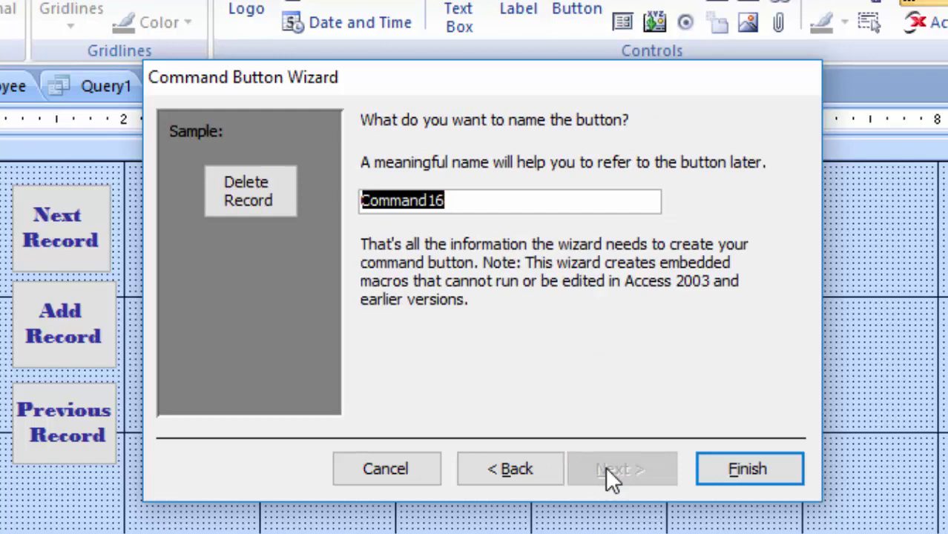
pyautogui.click(766, 473)
pyautogui.moveTo(296, 230)
pyautogui.mouseDown()
pyautogui.moveTo(256, 263)
pyautogui.moveTo(192, 217)
pyautogui.moveTo(91, 225)
pyautogui.mouseUp()
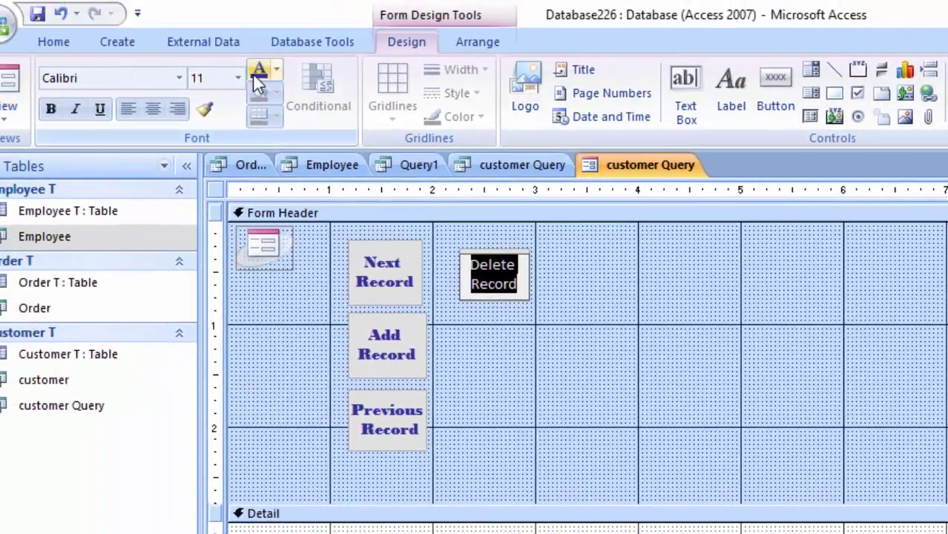
# Step: Set the Delete Record button's caption font to Bodoni MT Black
pyautogui.click(258, 80)
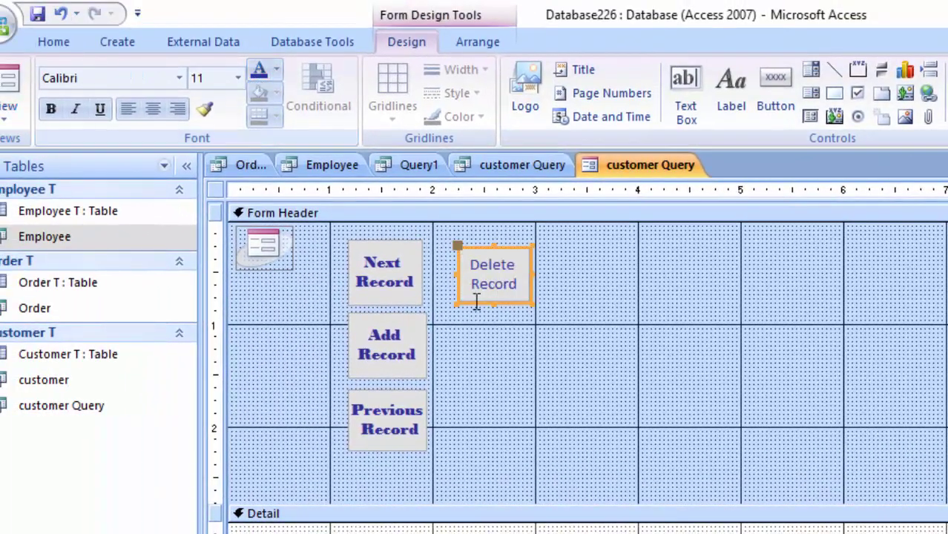
pyautogui.moveTo(524, 284); pyautogui.dragTo(422, 264)
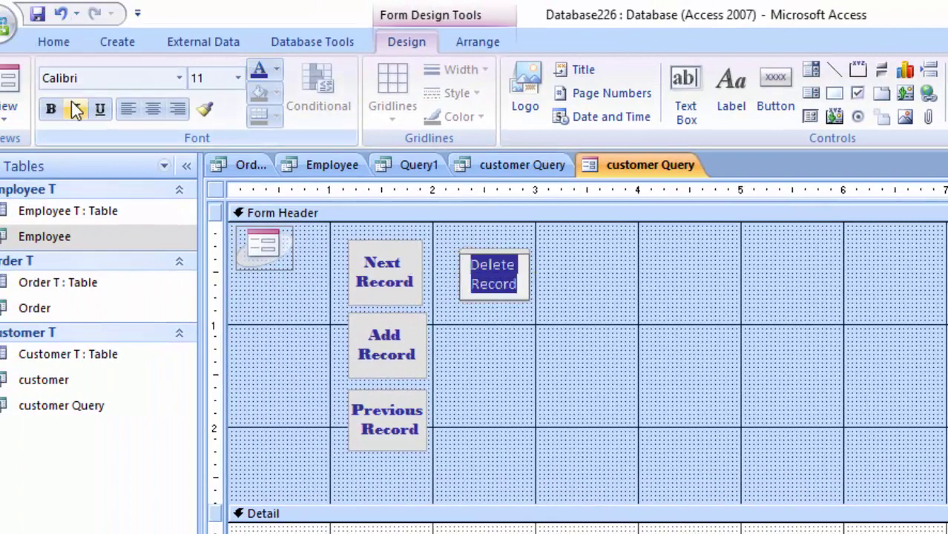
pyautogui.click(179, 78)
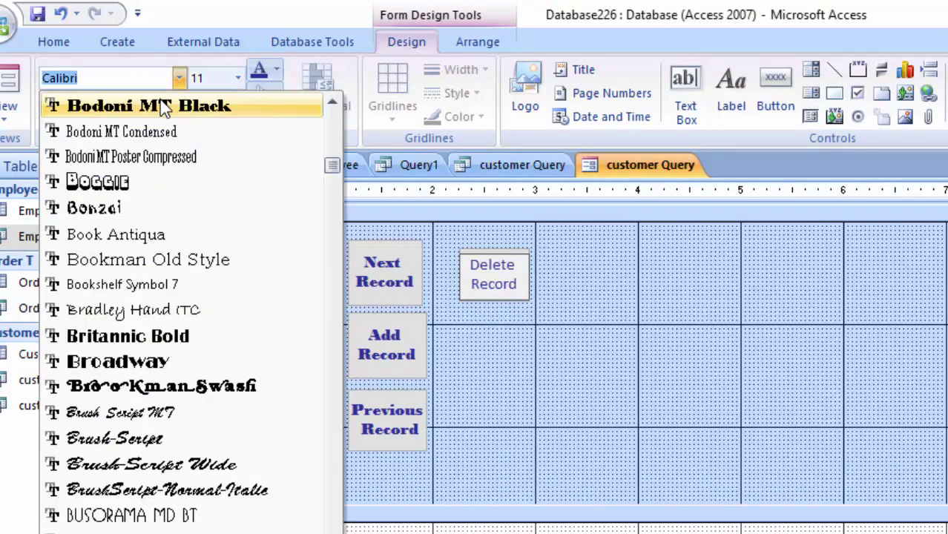
pyautogui.click(163, 102)
pyautogui.click(477, 309)
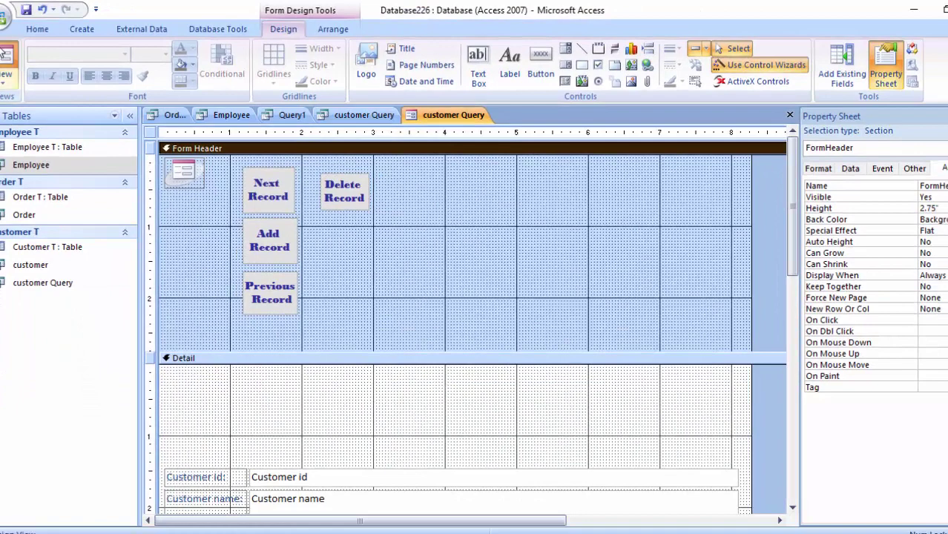
# Step: Test the form in Form View, then return it to Design View
pyautogui.click(7, 67)
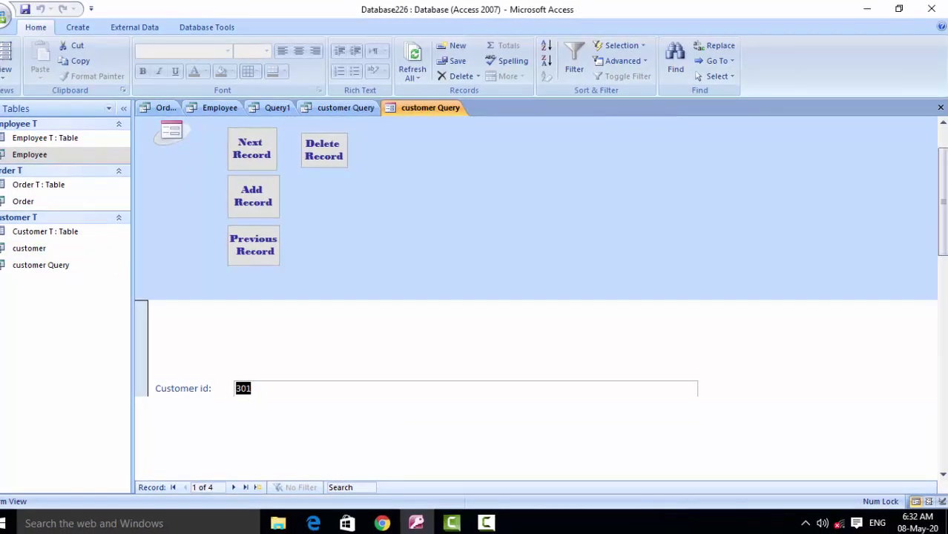
pyautogui.click(4, 80)
pyautogui.click(15, 161)
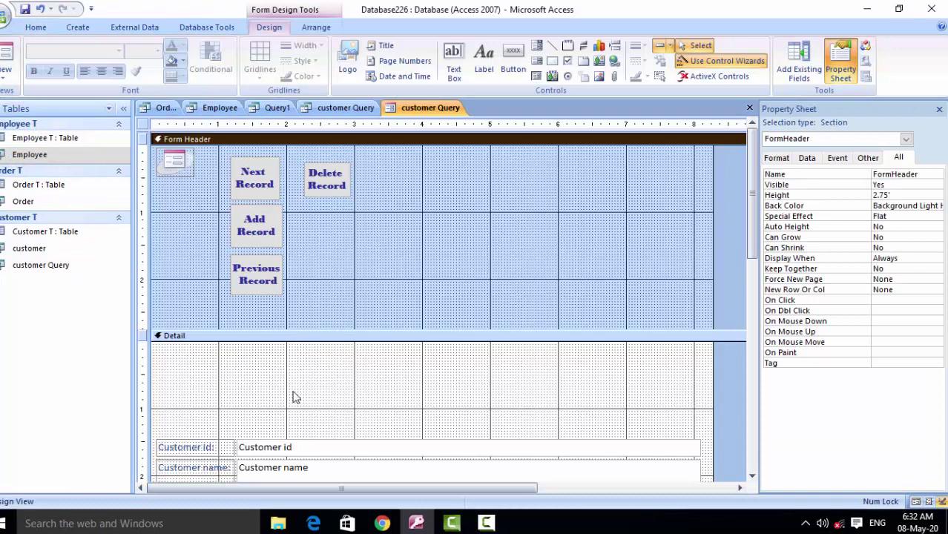
# Step: Drag the Detail section's bottom edge upward to shorten it
pyautogui.scroll(-5, 329, 399)
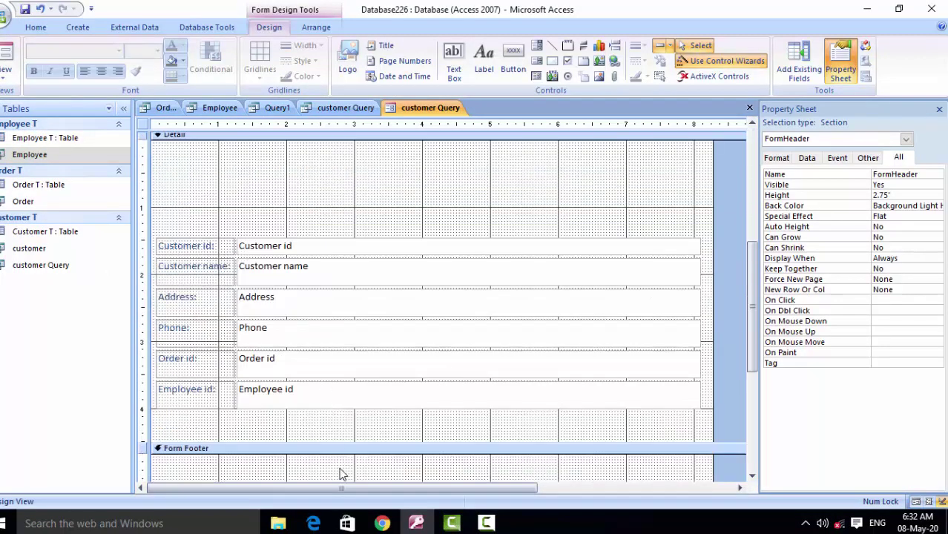
pyautogui.moveTo(340, 441); pyautogui.dragTo(339, 422)
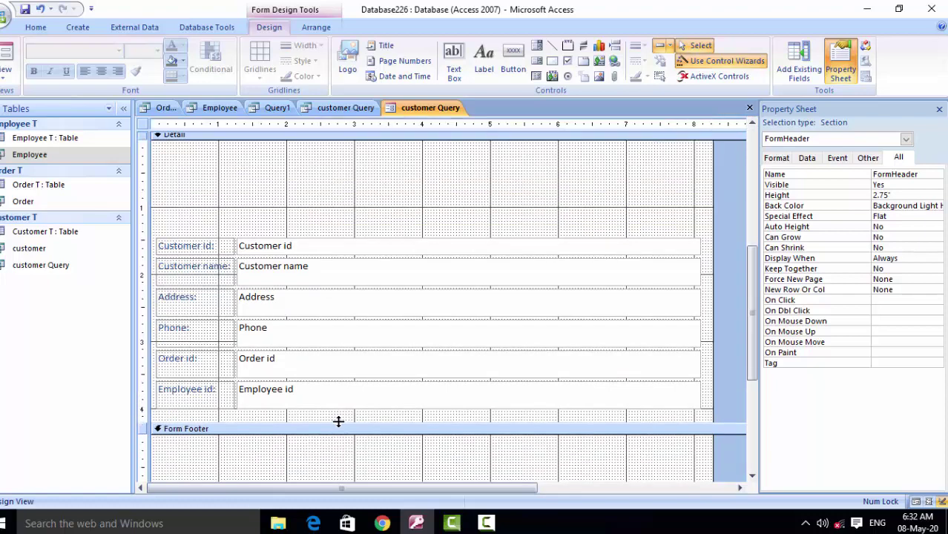
pyautogui.scroll(2, 363, 209)
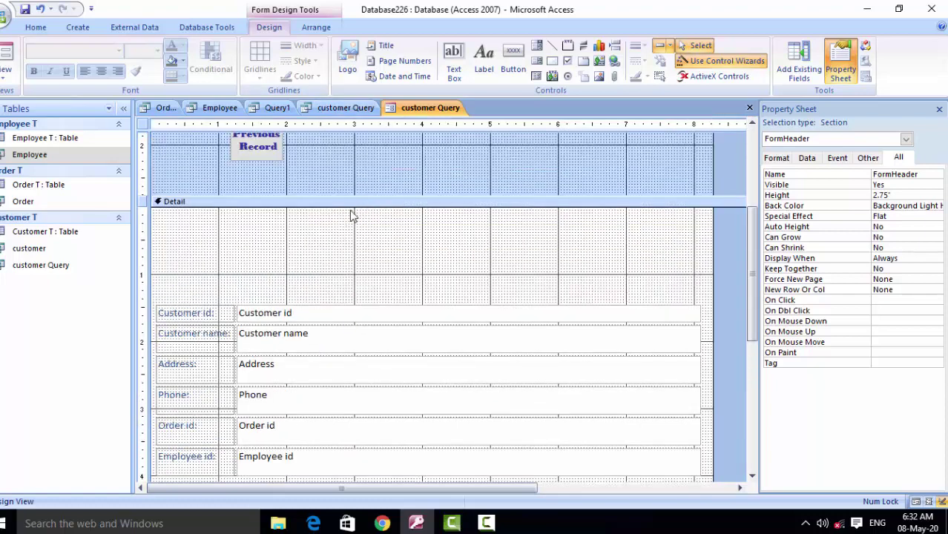
# Step: Shrink the Form Header by dragging the Detail bar up, and nudge the field controls slightly left
pyautogui.click(354, 212)
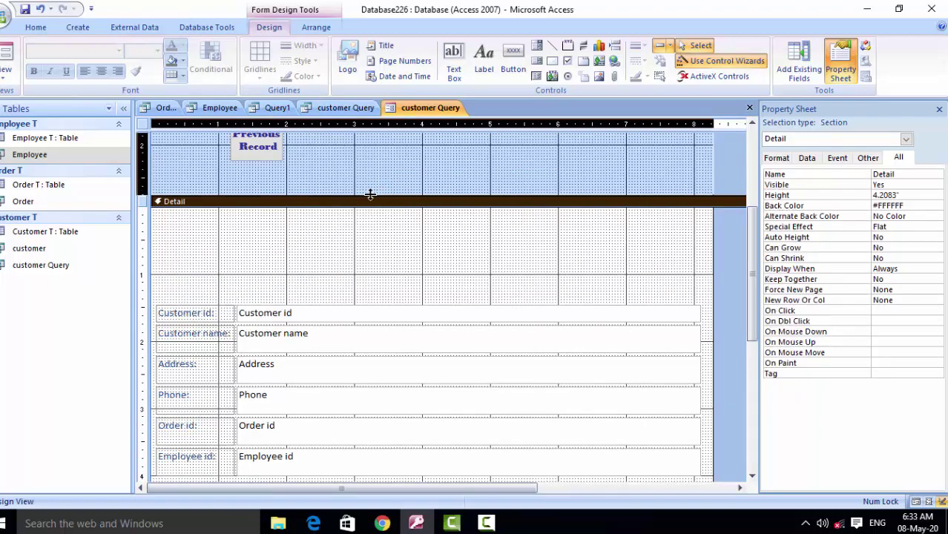
pyautogui.moveTo(373, 194); pyautogui.dragTo(376, 178)
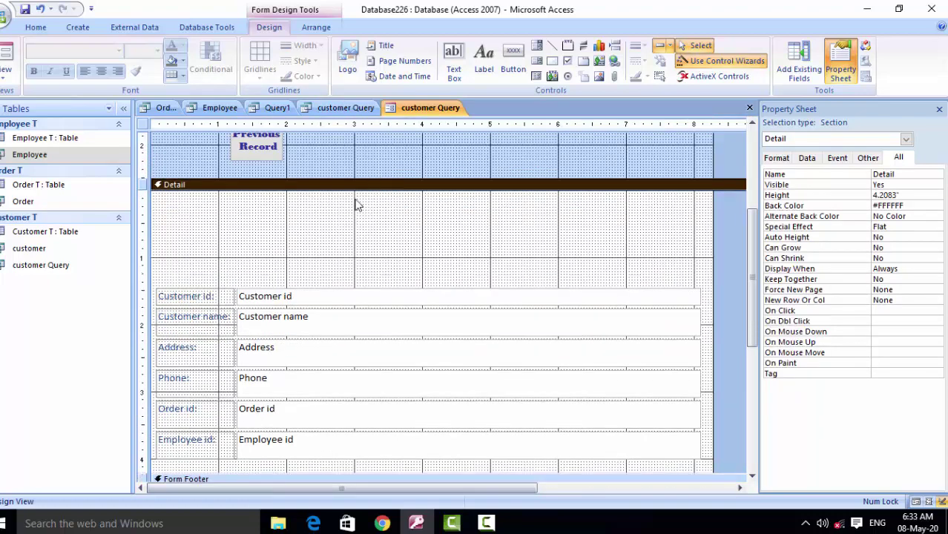
pyautogui.click(360, 191)
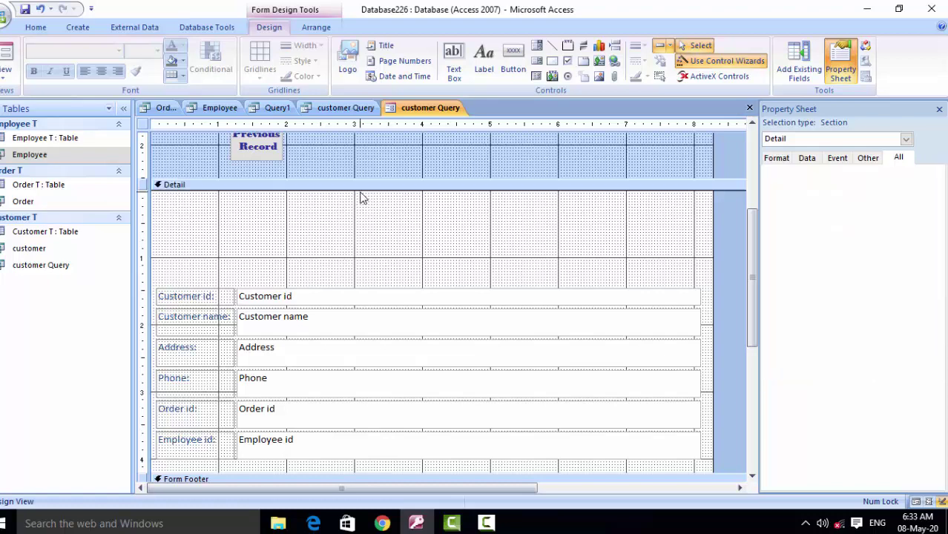
pyautogui.click(364, 189)
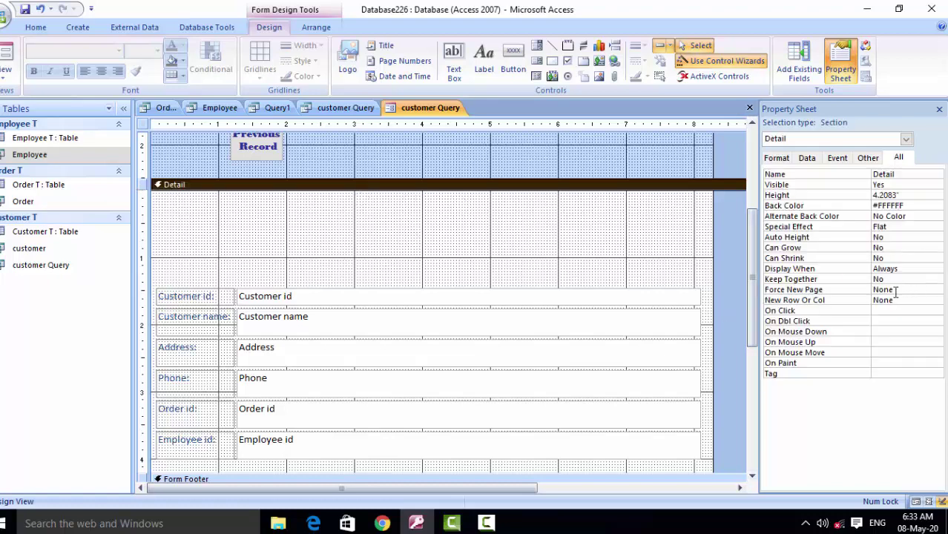
pyautogui.click(246, 329)
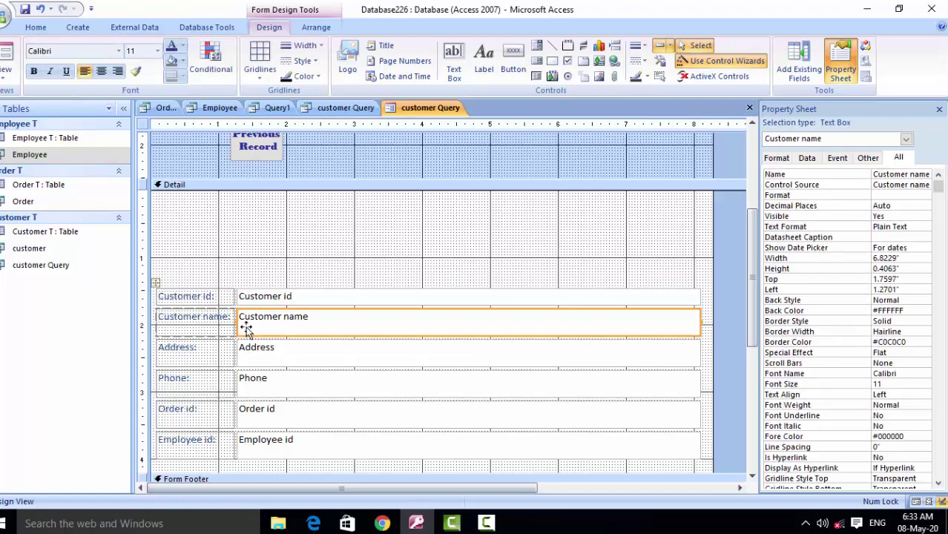
pyautogui.hotkey('ctrl', 'a')
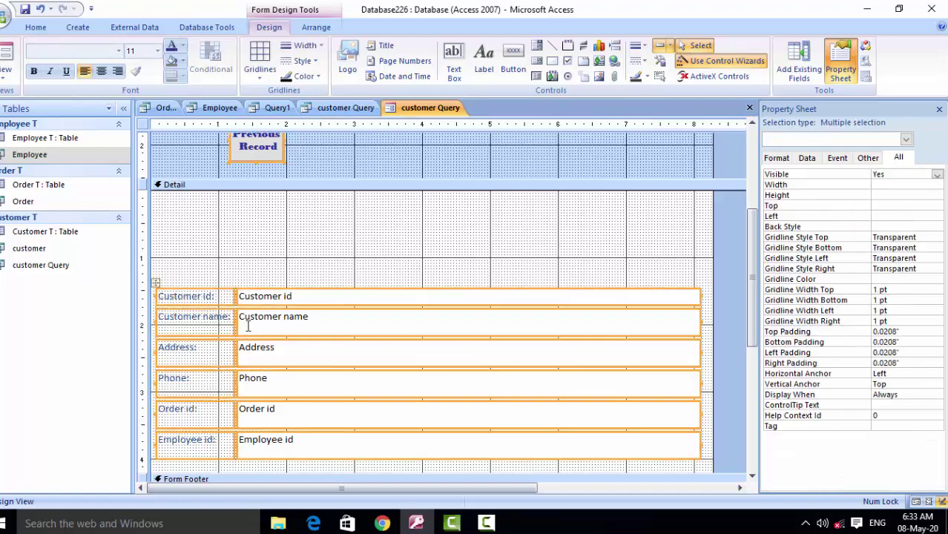
pyautogui.click(294, 386)
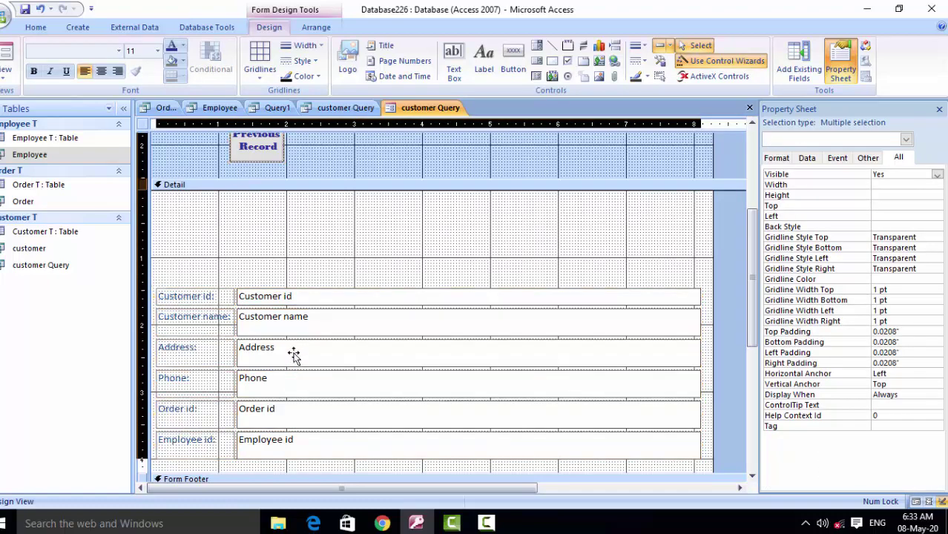
pyautogui.click(288, 297)
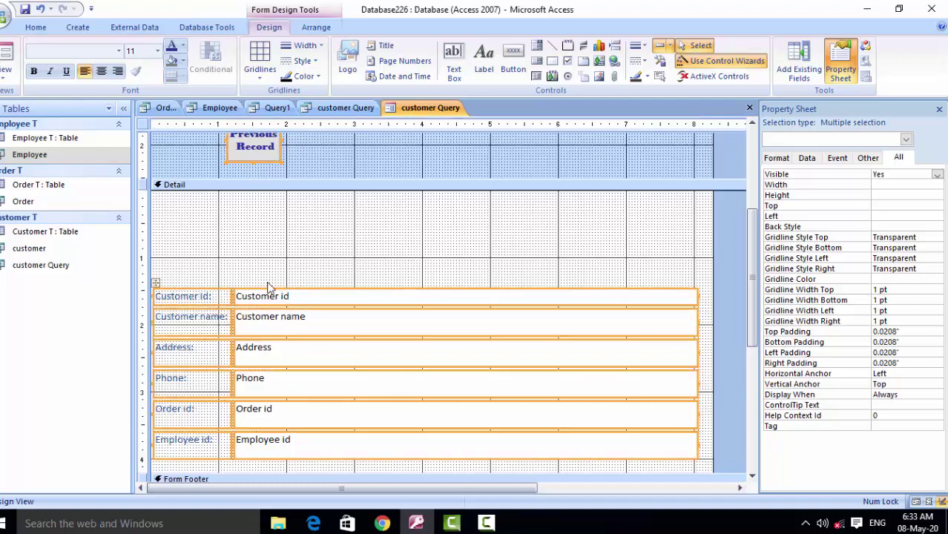
# Step: Shorten the Form Header a little more, to 2.2917" tall
pyautogui.click(169, 198)
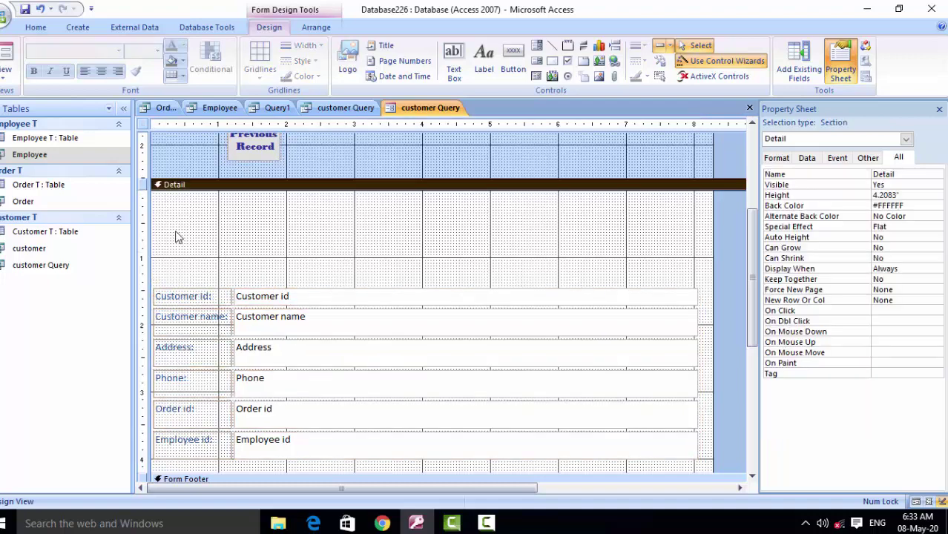
pyautogui.moveTo(319, 175); pyautogui.dragTo(319, 172)
pyautogui.click(321, 173)
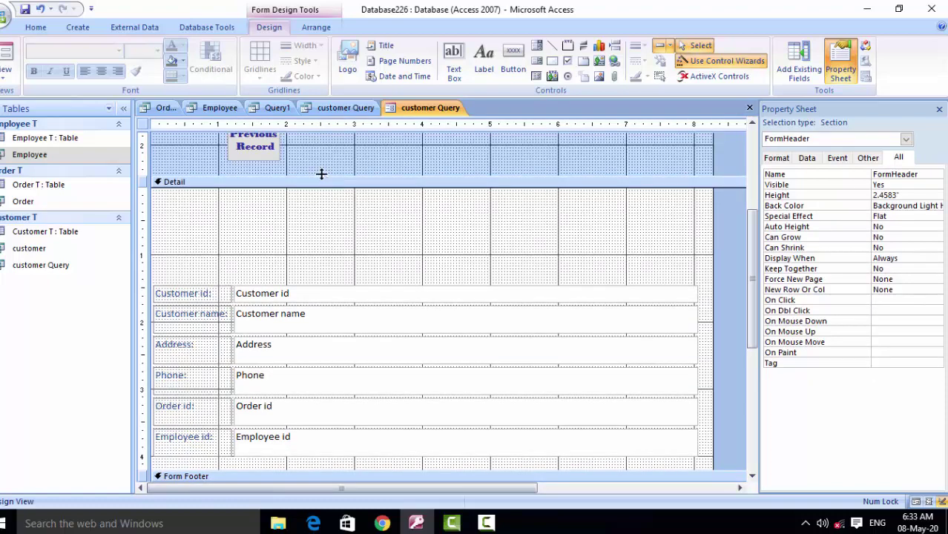
pyautogui.moveTo(320, 173); pyautogui.dragTo(319, 164)
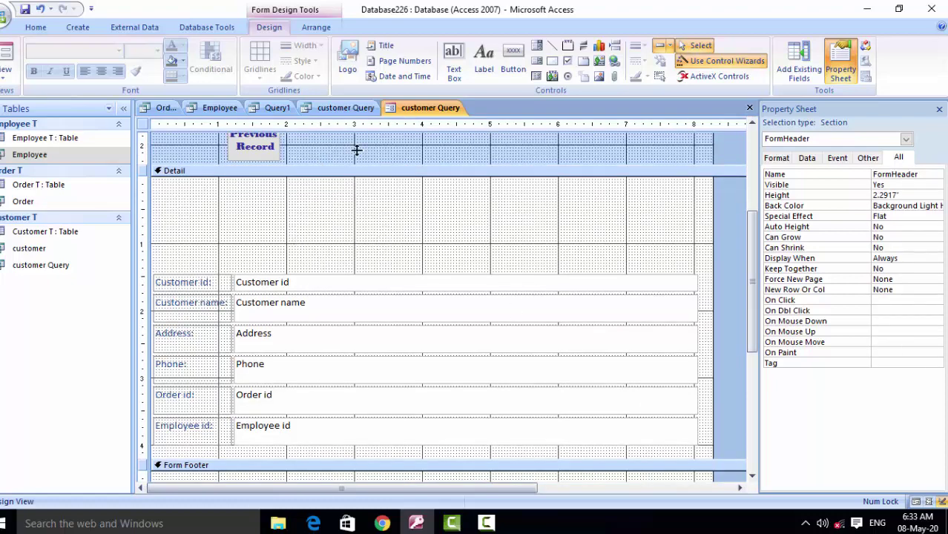
# Step: Draw a combo box in the Form Header set to find a record on the form
pyautogui.click(537, 48)
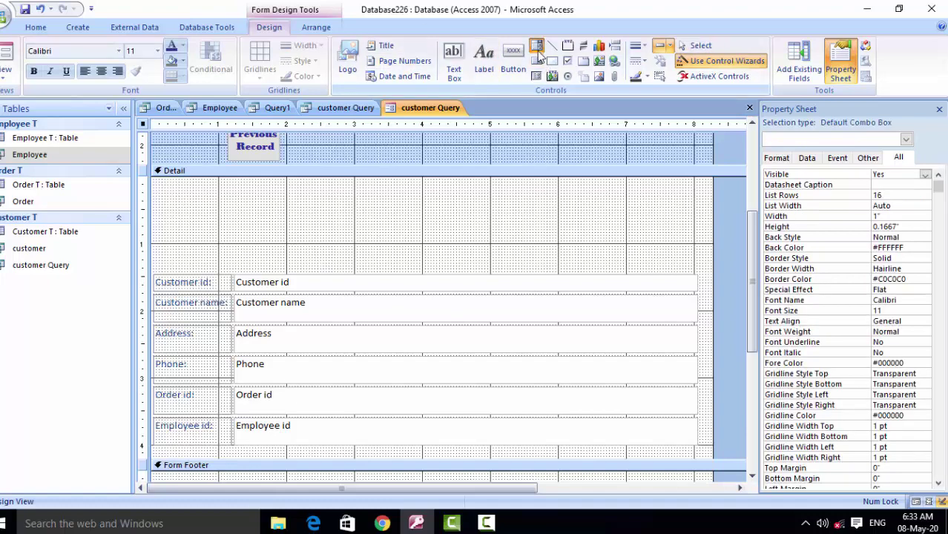
pyautogui.scroll(3, 501, 223)
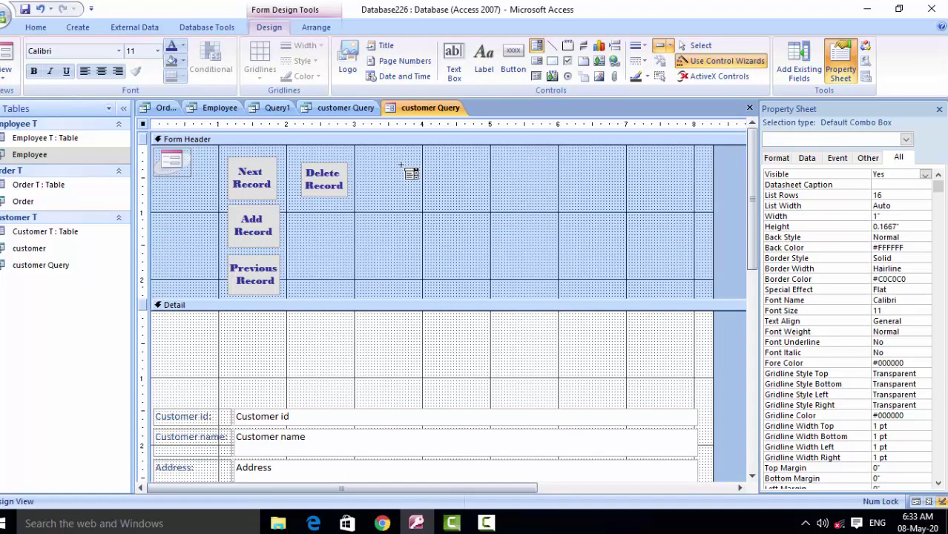
pyautogui.moveTo(398, 159); pyautogui.dragTo(448, 199)
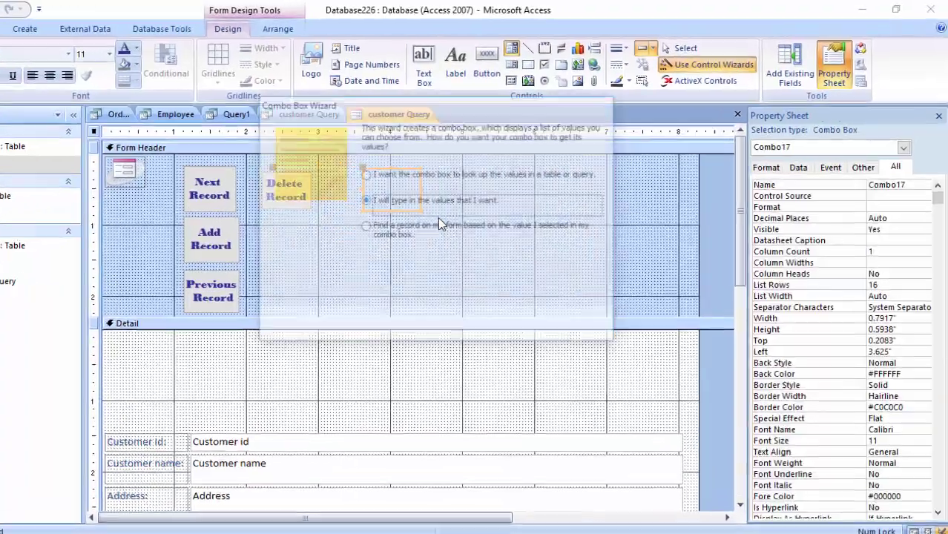
pyautogui.click(404, 188)
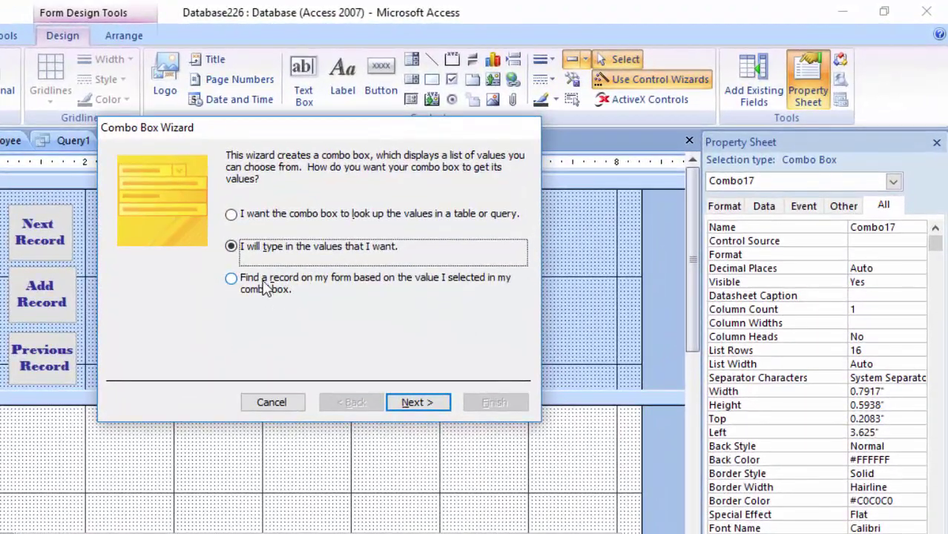
pyautogui.click(269, 288)
pyautogui.click(418, 402)
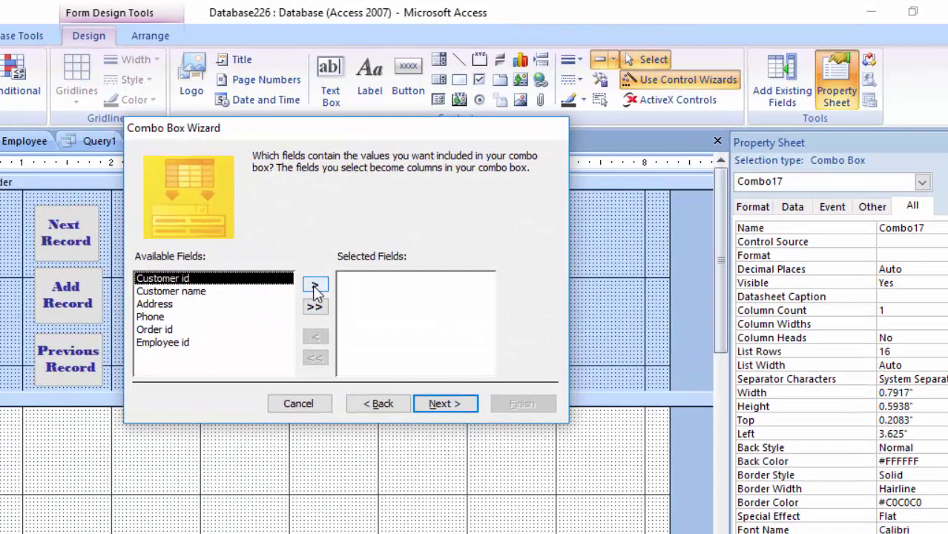
# Step: Add Customer id and Order id columns, hide the Order id column, and finish the combo box
pyautogui.click(312, 285)
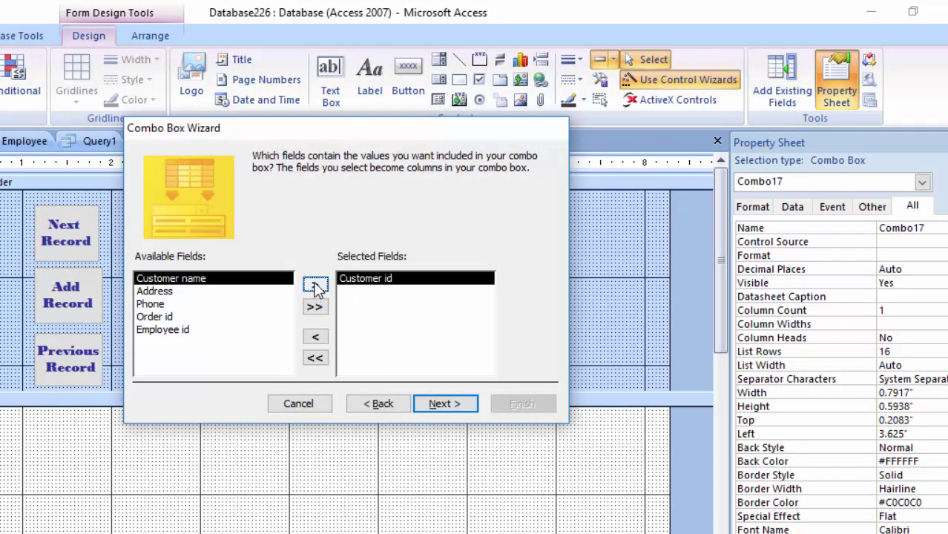
pyautogui.click(169, 318)
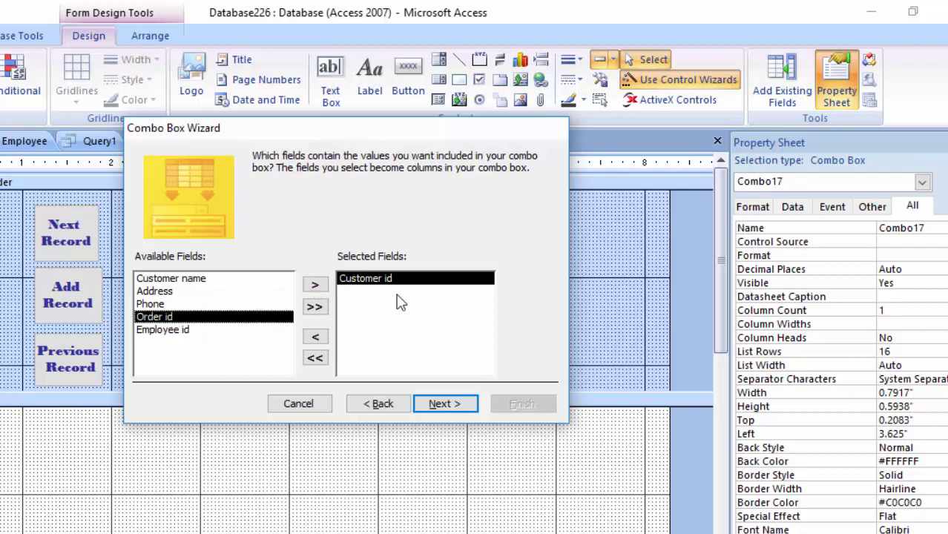
pyautogui.click(315, 285)
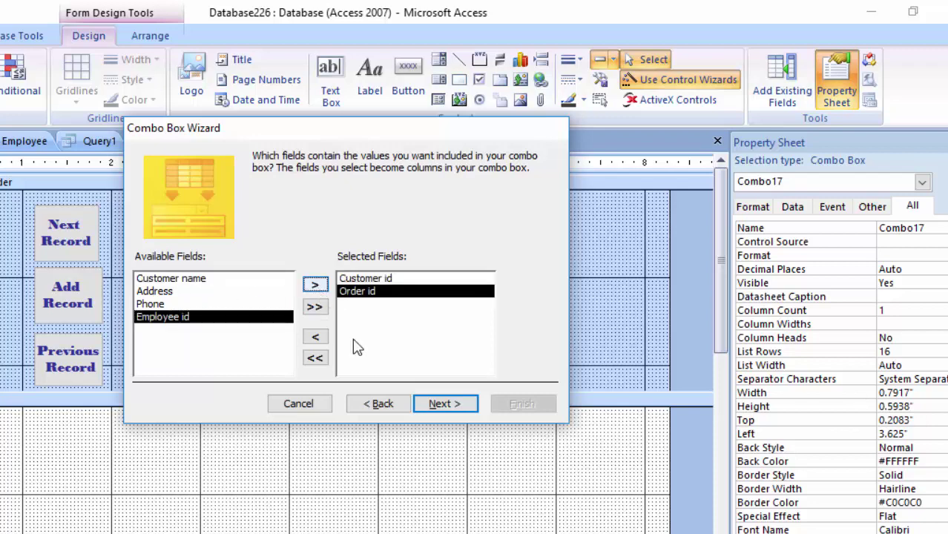
pyautogui.click(460, 408)
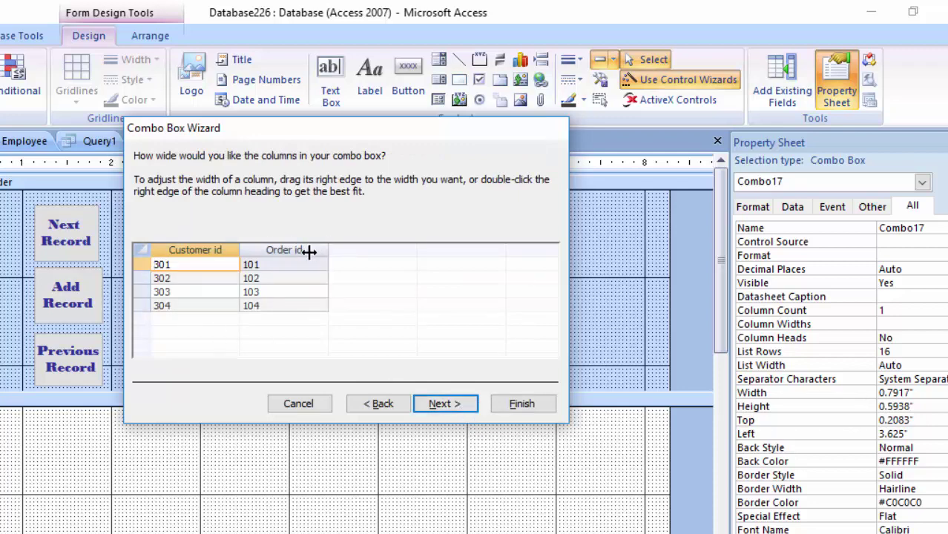
pyautogui.moveTo(308, 252); pyautogui.dragTo(239, 252)
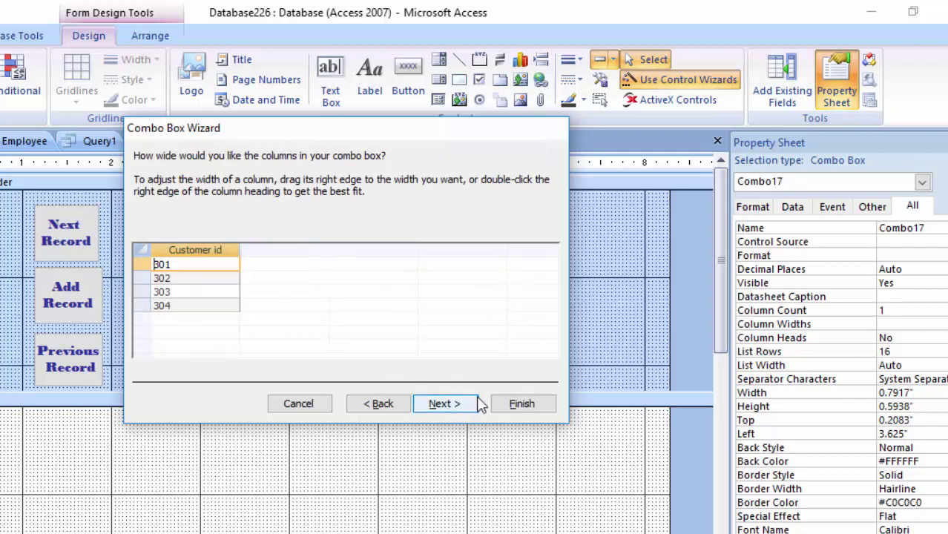
pyautogui.click(454, 405)
pyautogui.click(531, 408)
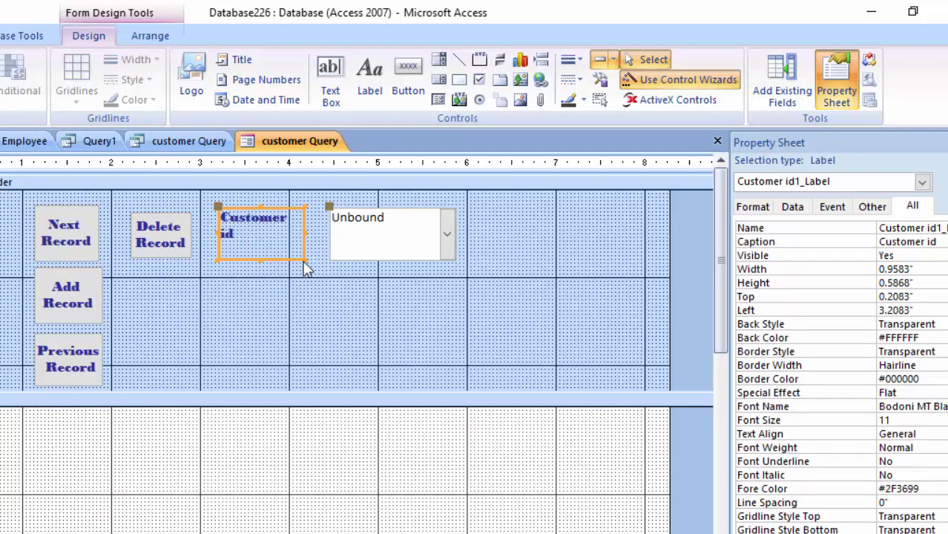
# Step: Widen the Customer id label to one line and switch the form to Form view with F5
pyautogui.moveTo(303, 258); pyautogui.dragTo(318, 257)
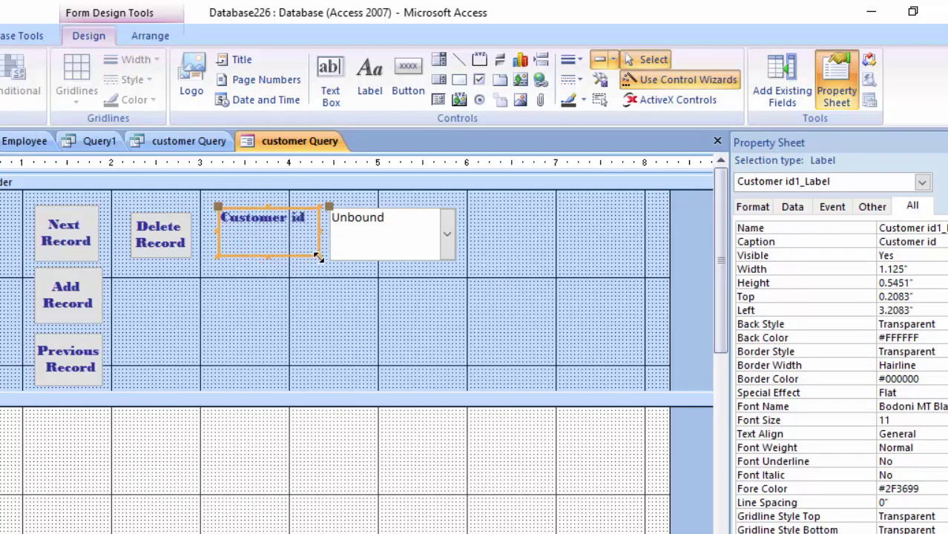
pyautogui.click(348, 292)
pyautogui.press('F5')
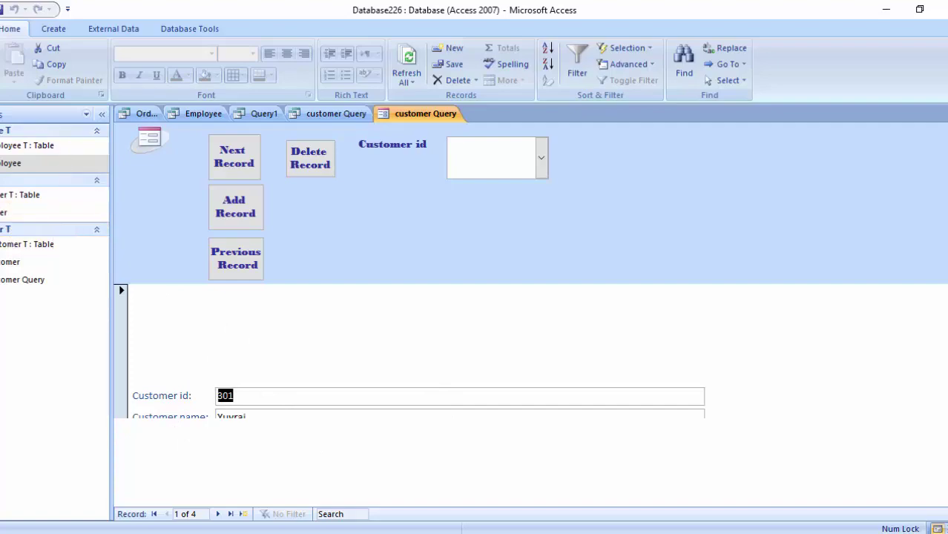
# Step: In Design View, move Previous Record beside Add Record below Delete Record, then return to Form View
pyautogui.click(6, 75)
pyautogui.click(14, 169)
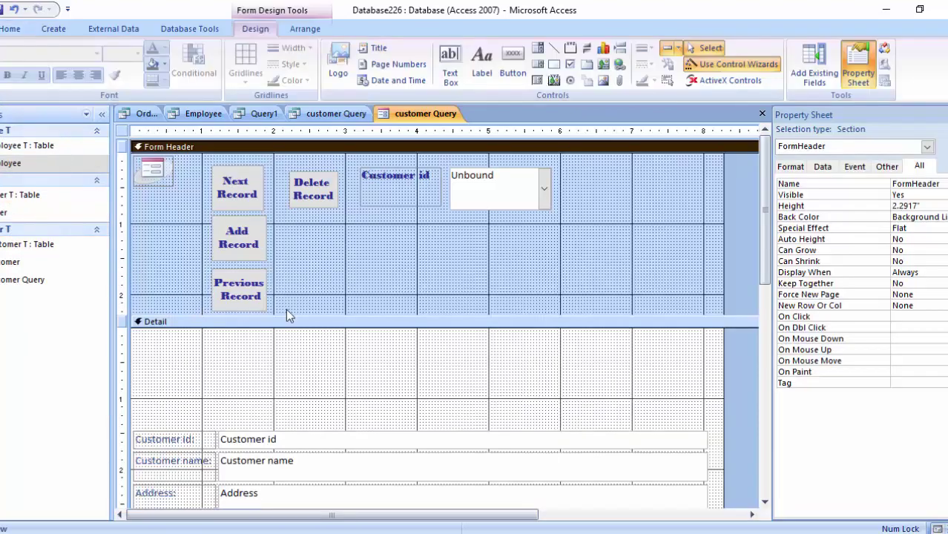
pyautogui.click(253, 307)
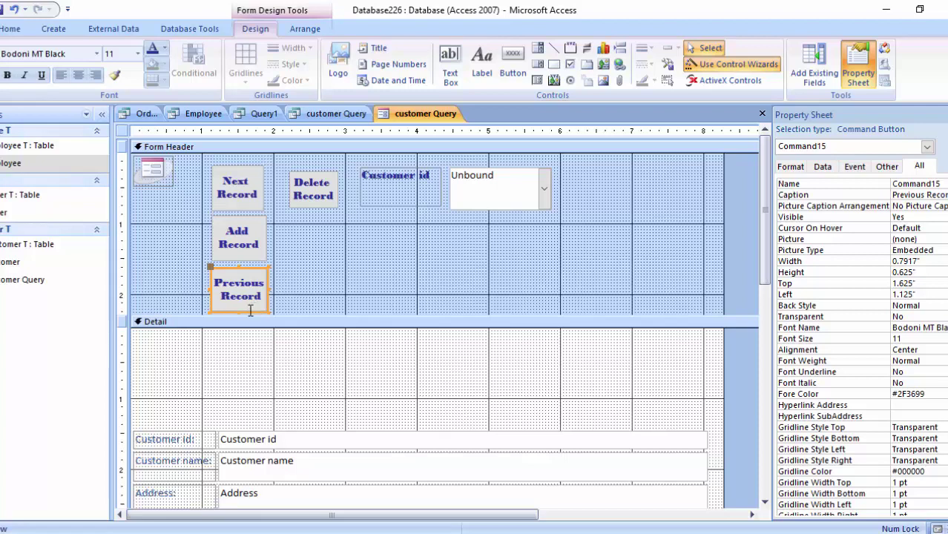
pyautogui.moveTo(251, 312); pyautogui.dragTo(323, 265)
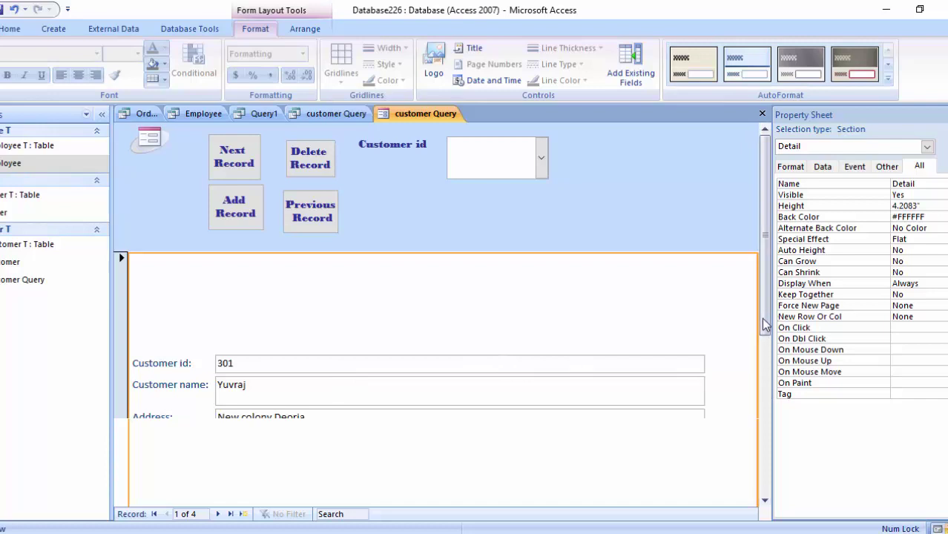
pyautogui.moveTo(764, 319); pyautogui.dragTo(767, 486)
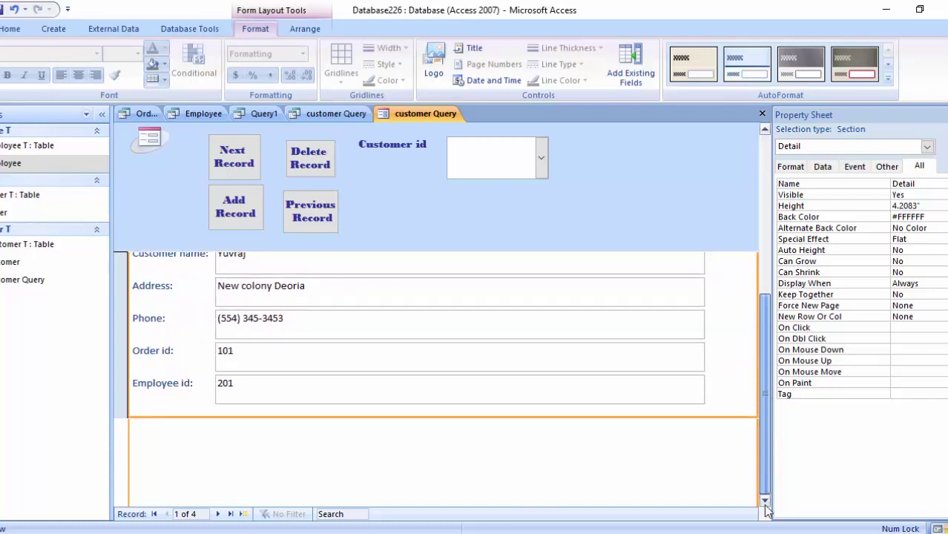
pyautogui.scroll(2, 356, 334)
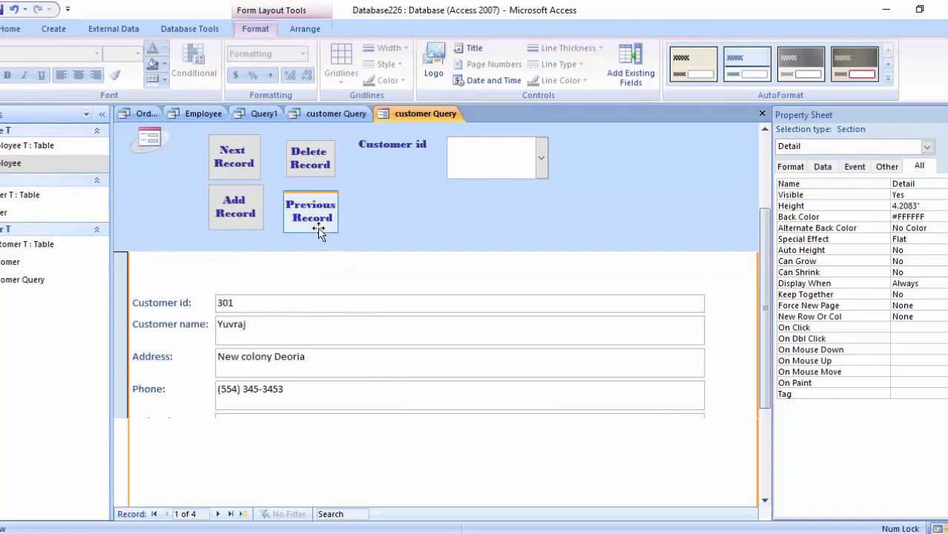
pyautogui.moveTo(318, 226); pyautogui.dragTo(248, 171)
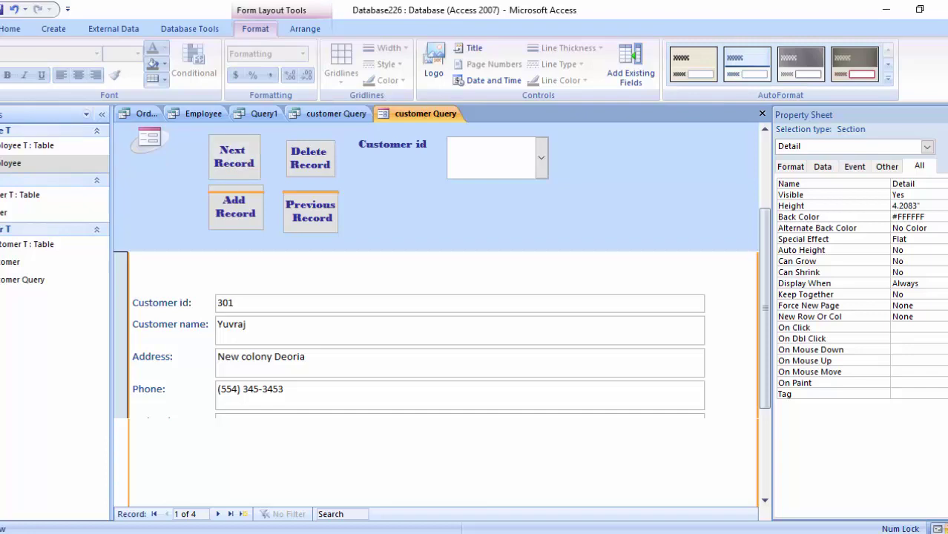
pyautogui.click(1, 78)
pyautogui.click(18, 106)
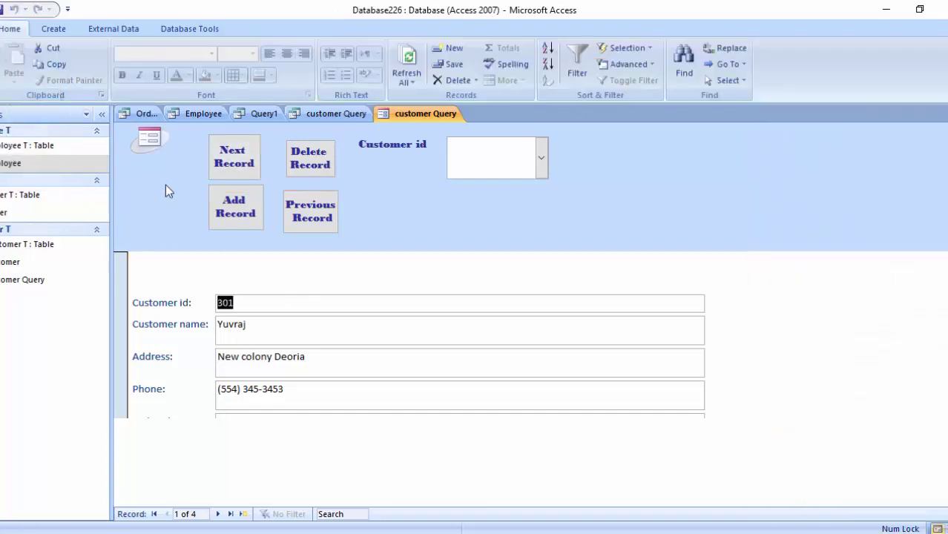
# Step: Step forward with Next Record to record 3 of 4
pyautogui.click(223, 164)
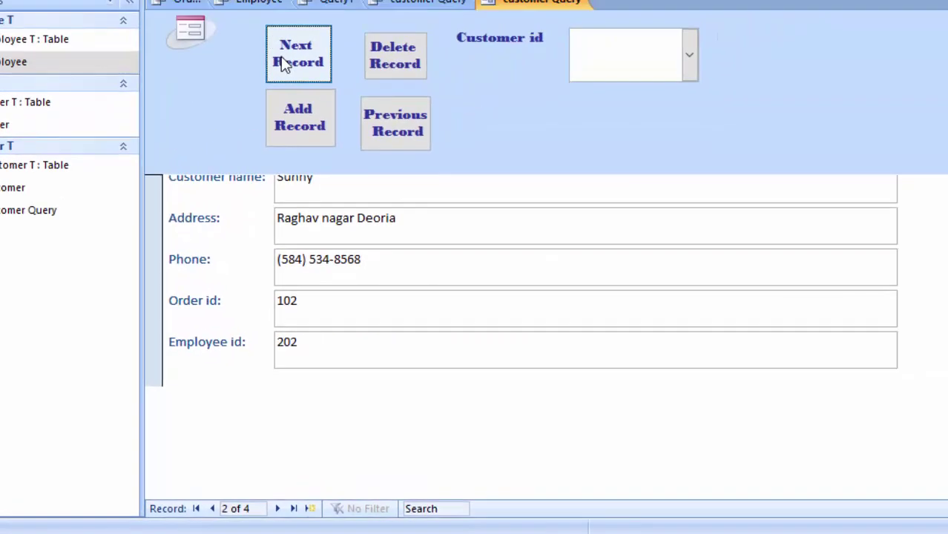
pyautogui.click(285, 64)
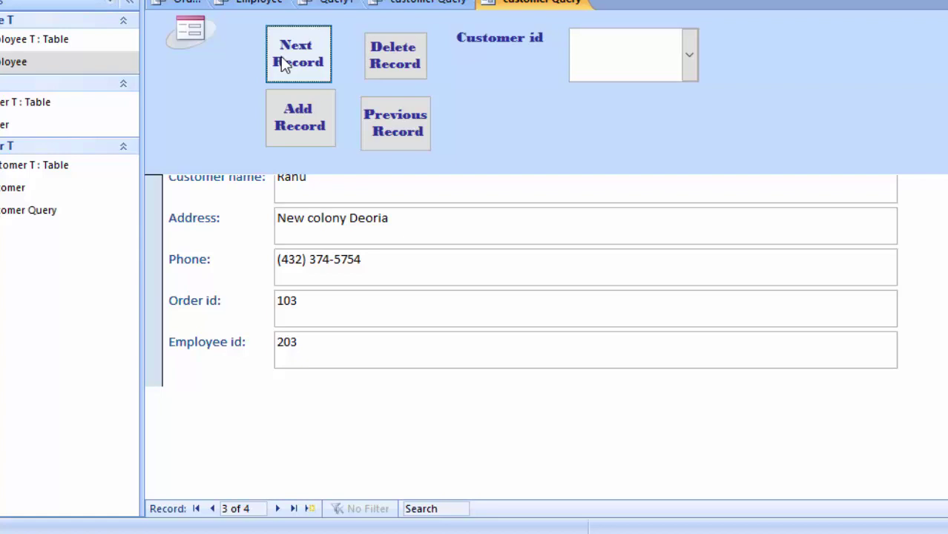
pyautogui.scroll(1, 285, 64)
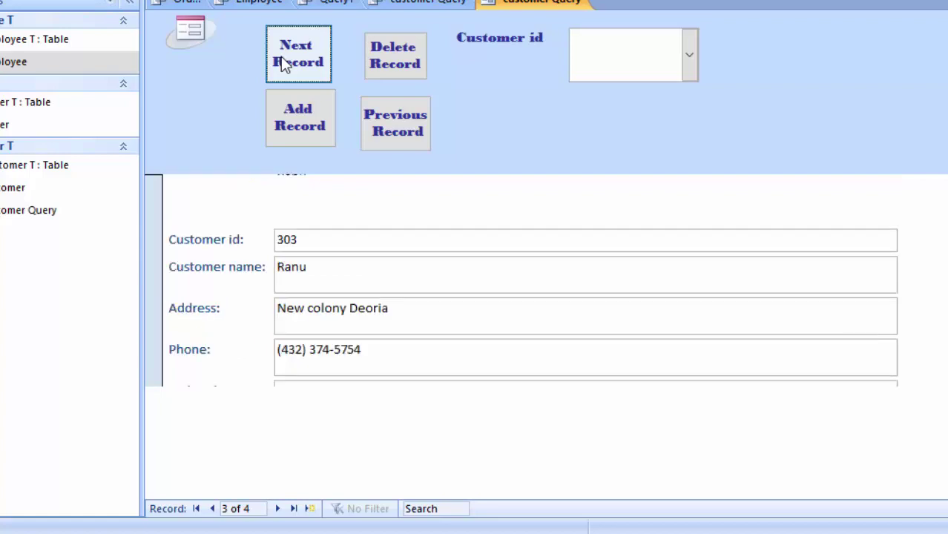
pyautogui.scroll(-1, 285, 63)
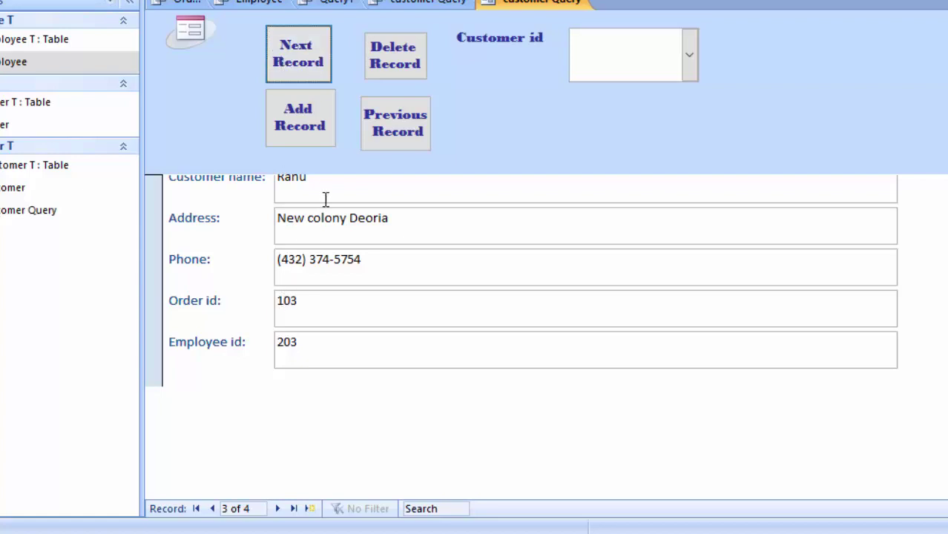
# Step: Pick the third customer id from the Customer id combo box to bring up that record
pyautogui.click(689, 58)
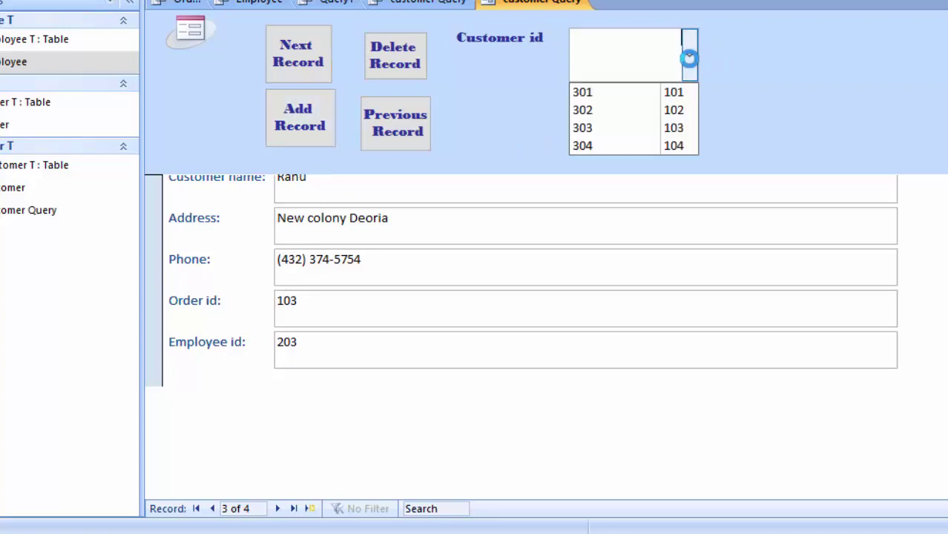
pyautogui.click(644, 134)
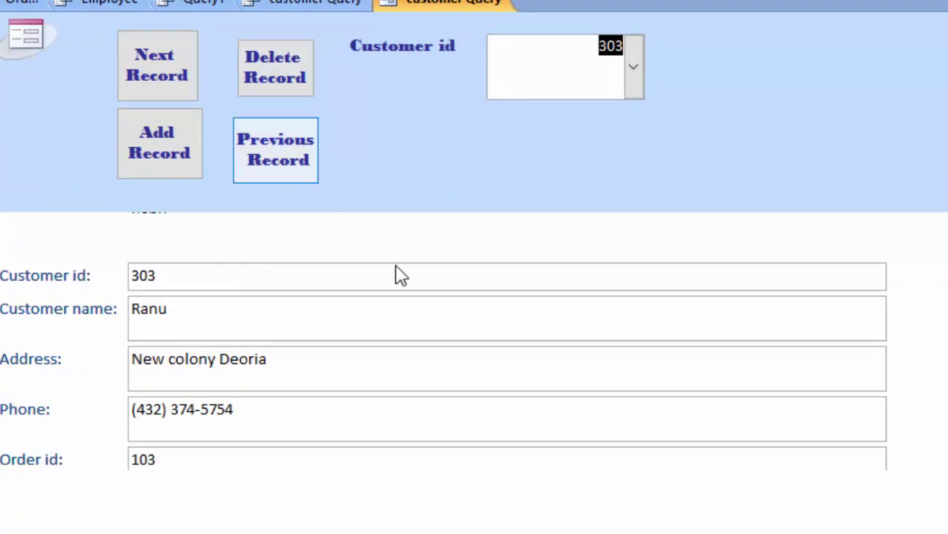
pyautogui.scroll(-1, 365, 408)
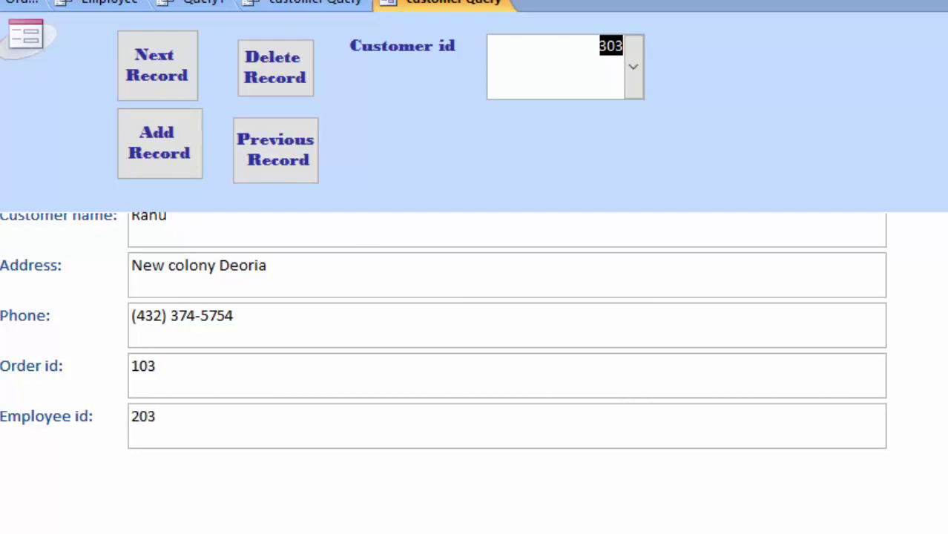
pyautogui.press('F10')
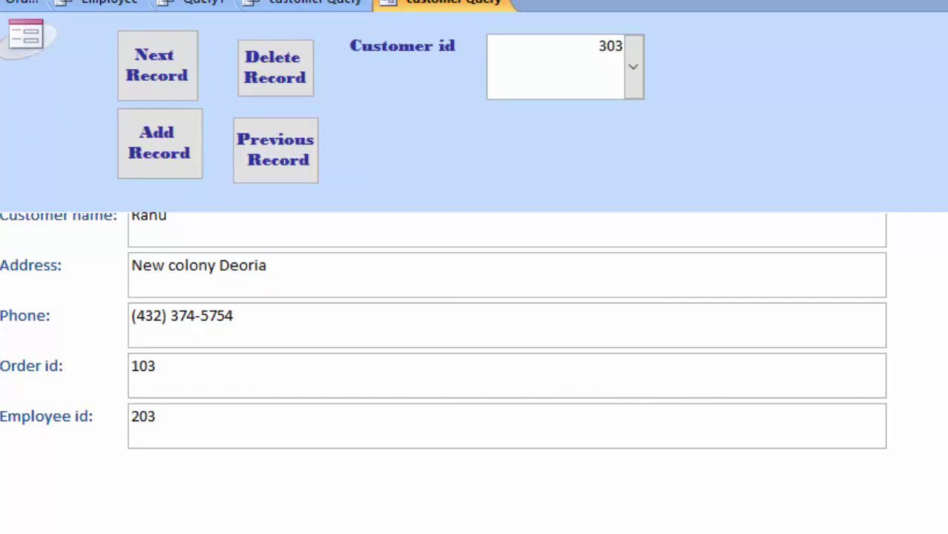